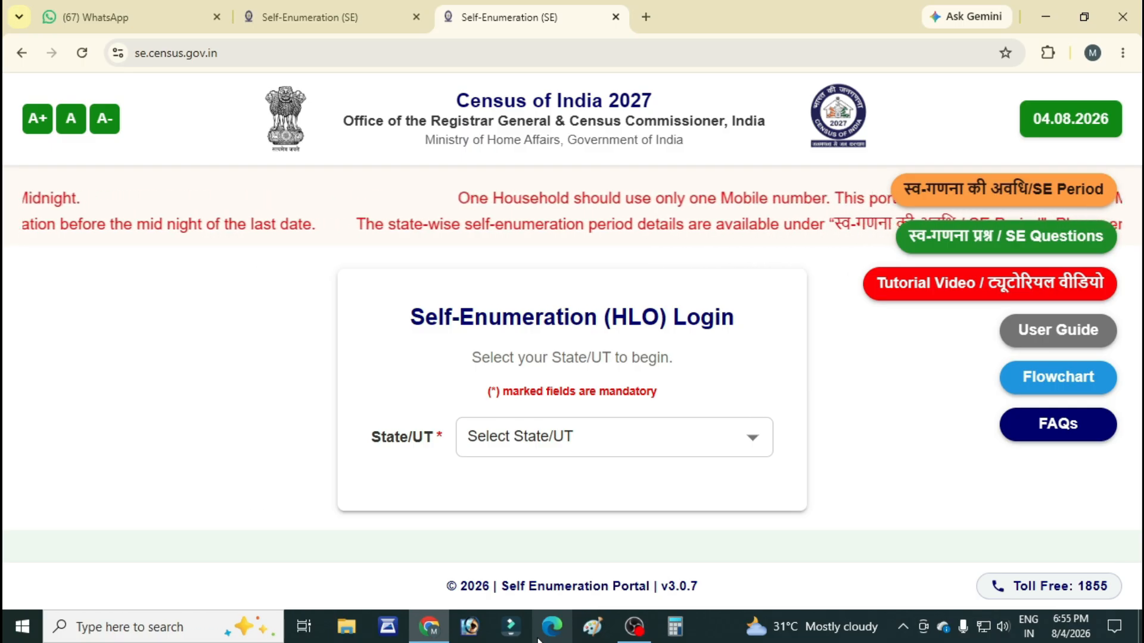
# Open the Self-Enumeration (SE) portal from the search results and choose West Bengal as the State/UT
pyautogui.hotkey('alt', 'Left')
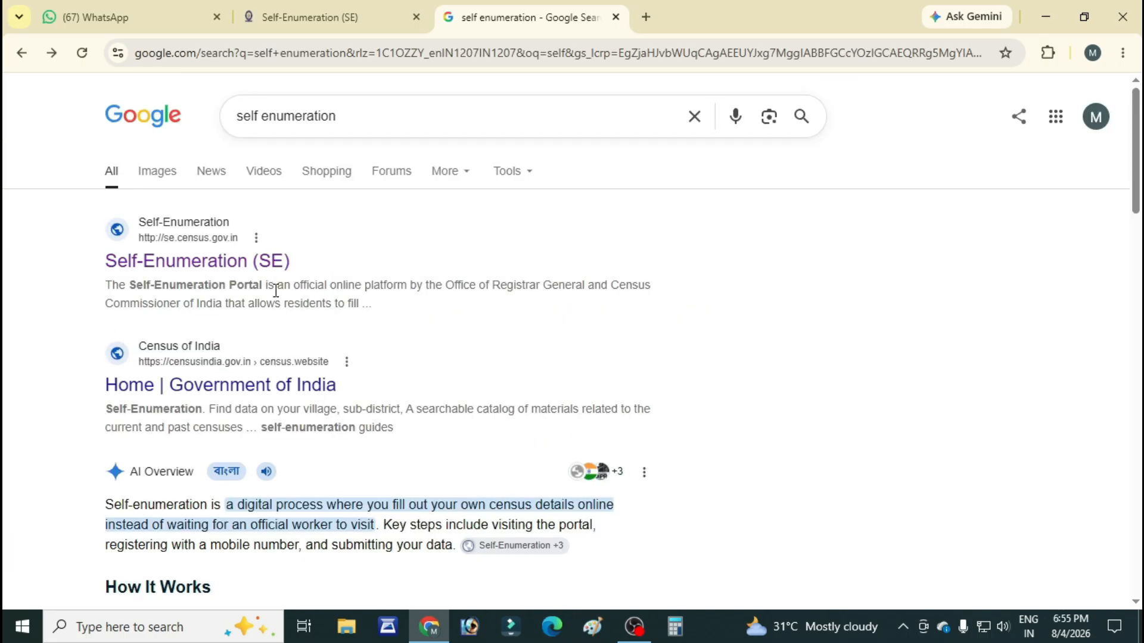
pyautogui.click(218, 268)
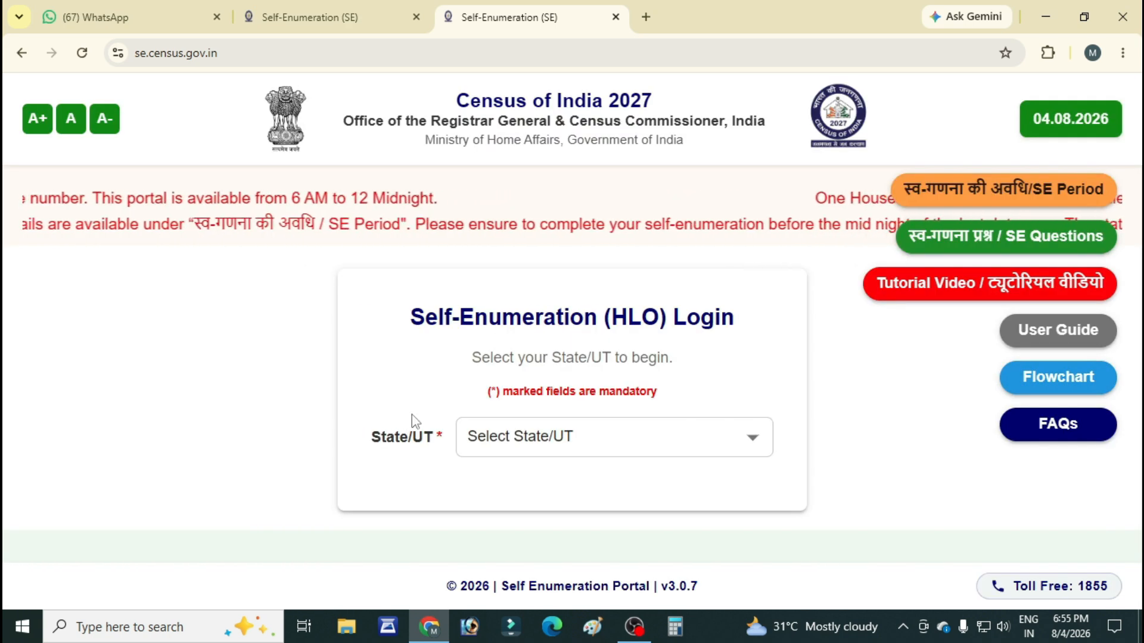
pyautogui.click(614, 450)
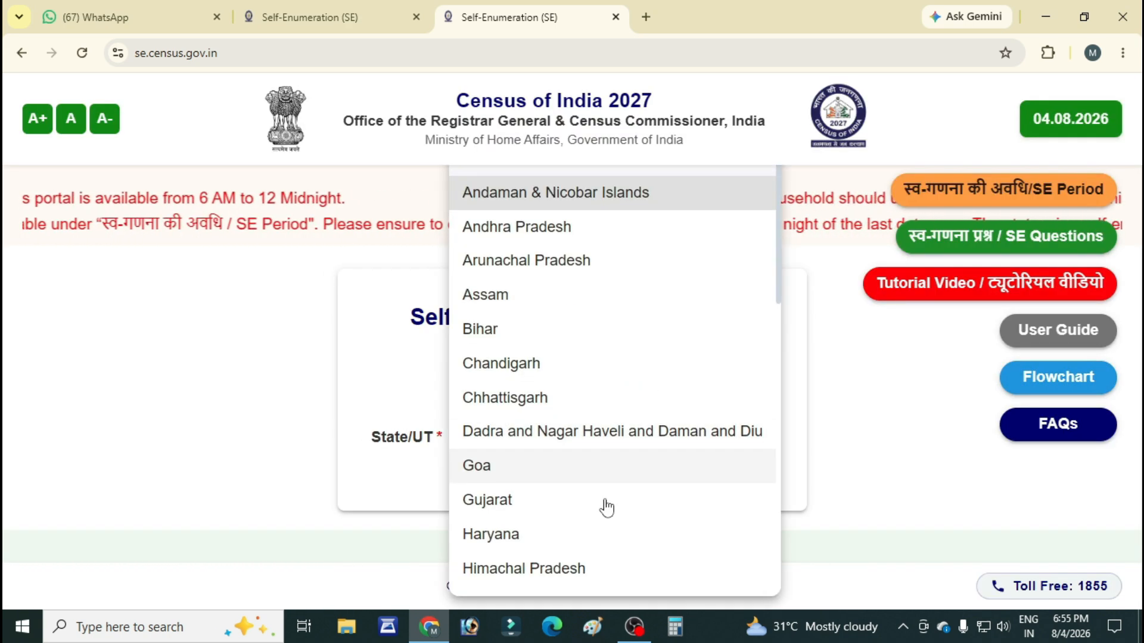
pyautogui.scroll(-10, 646, 495)
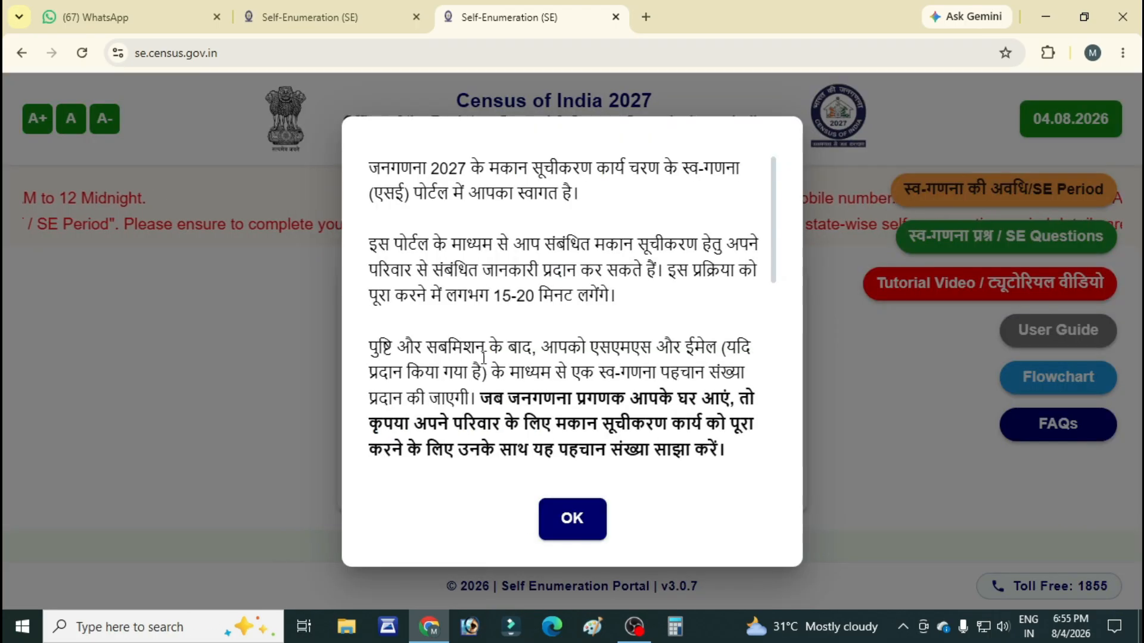
# Read through the portal's Hindi and English welcome notice and accept it
pyautogui.scroll(-5, 619, 340)
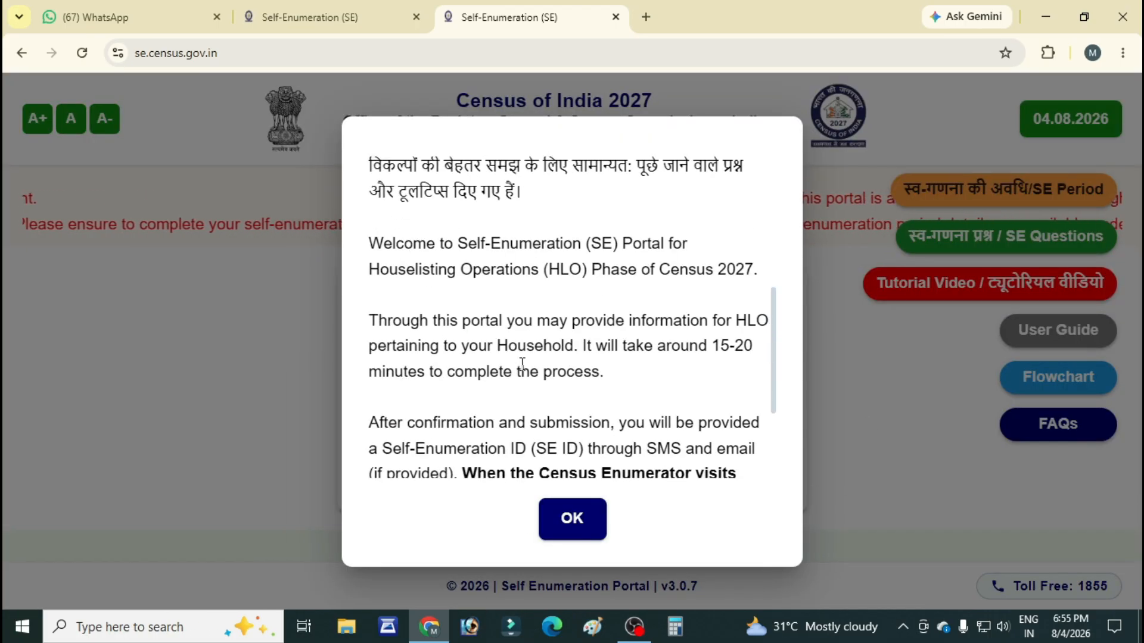
pyautogui.scroll(-1, 597, 396)
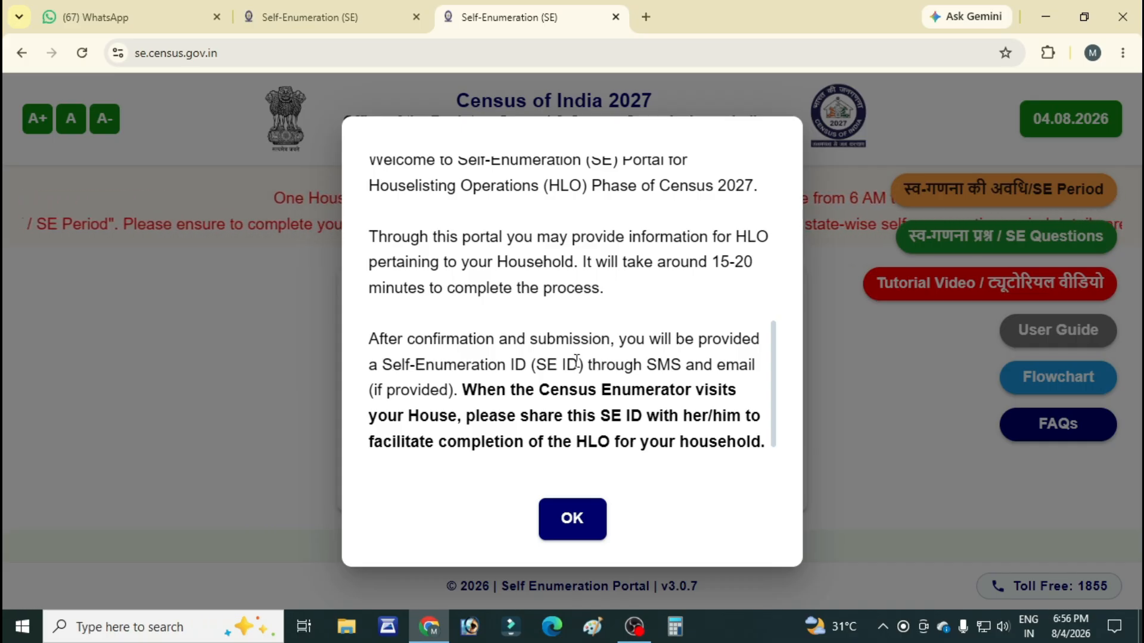
pyautogui.click(574, 535)
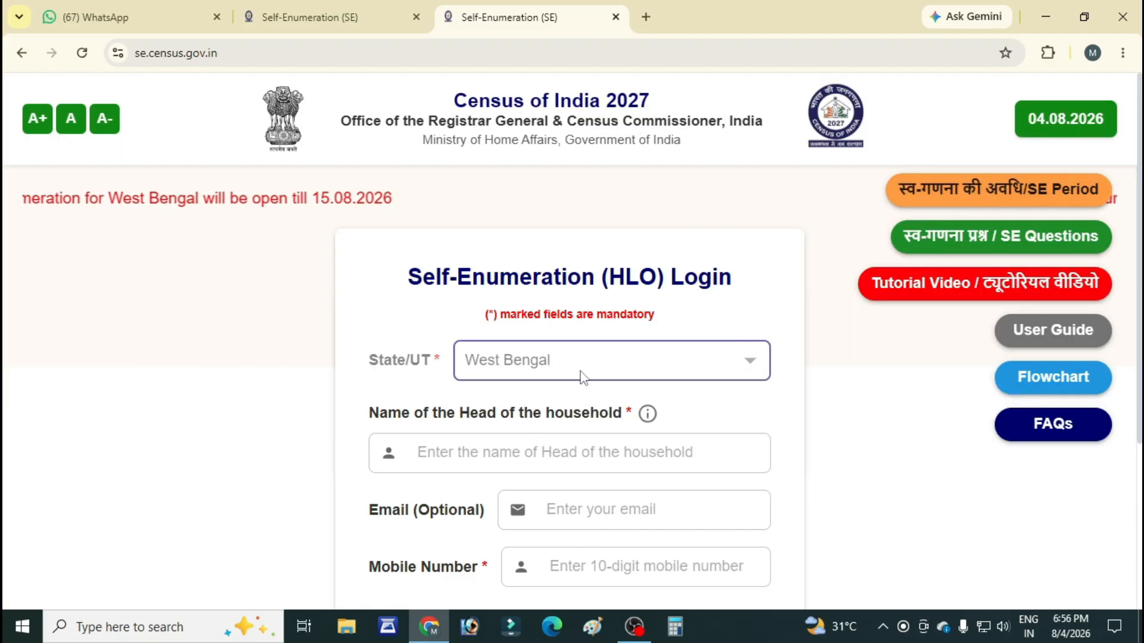
# Acknowledge the household-name notice and fill in the head of household's name and mobile number on the login form
pyautogui.scroll(-3, 587, 383)
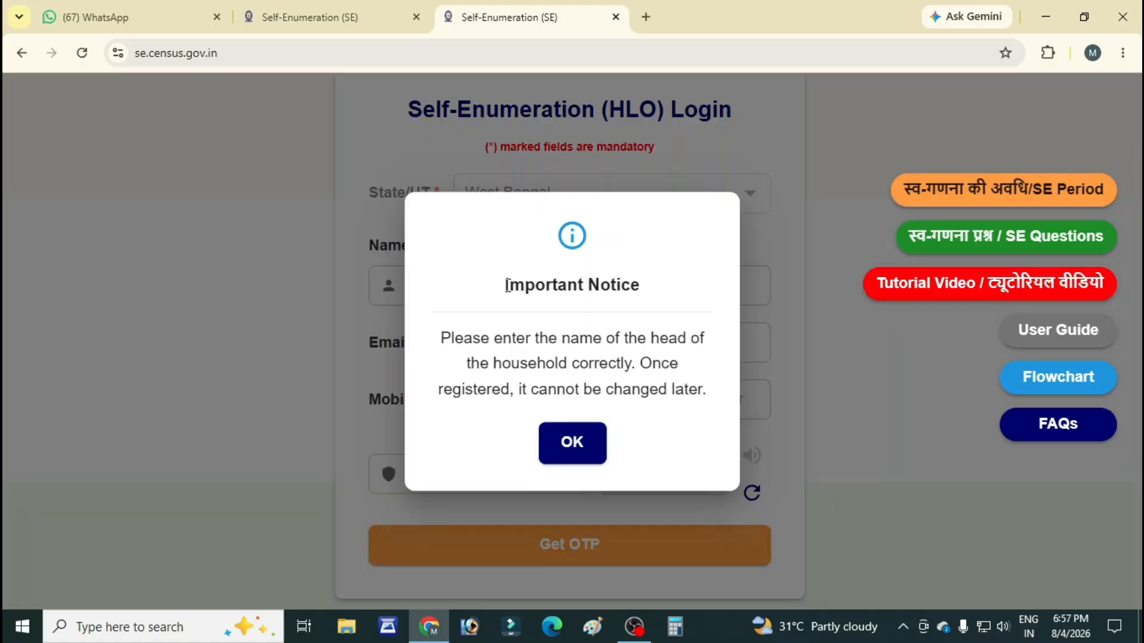
pyautogui.click(487, 295)
pyautogui.click(552, 442)
pyautogui.click(506, 292)
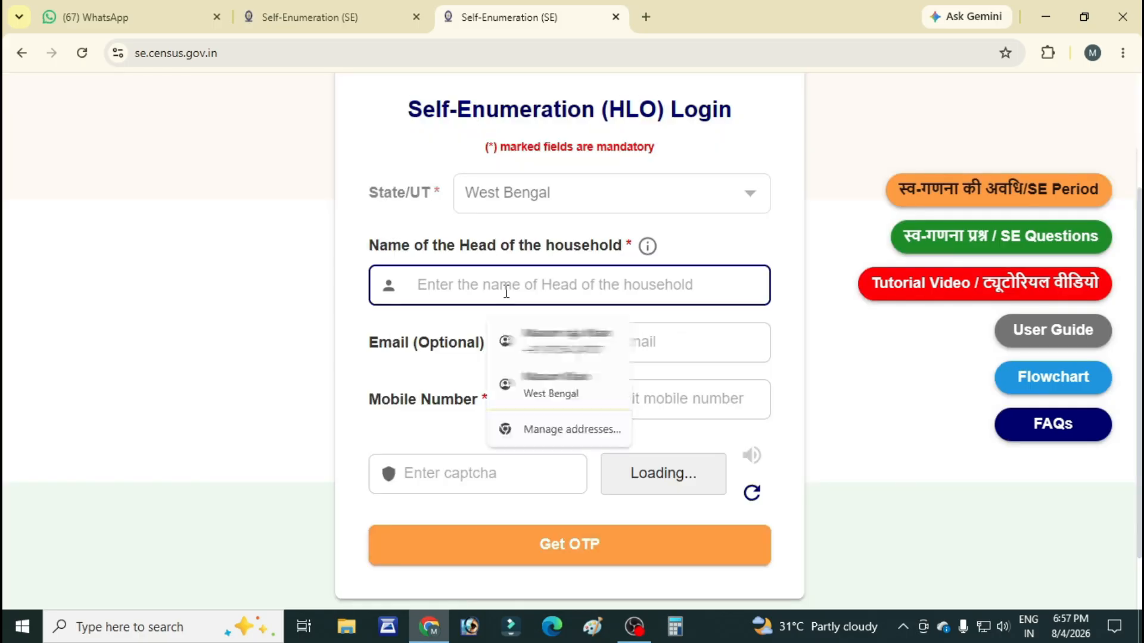
pyautogui.click(524, 341)
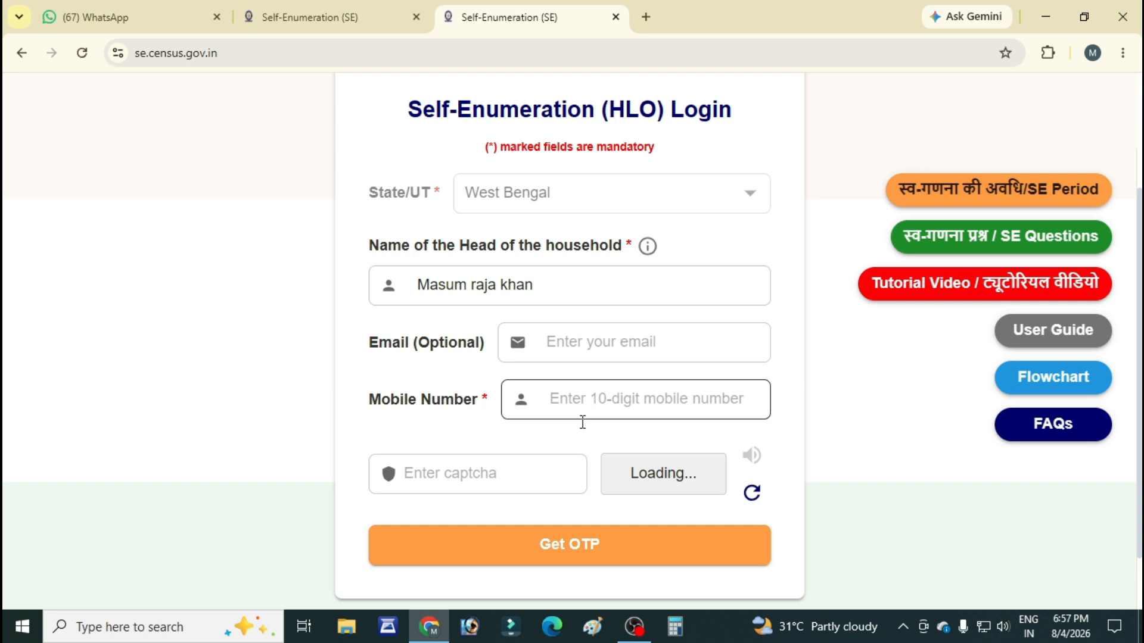
pyautogui.click(579, 401)
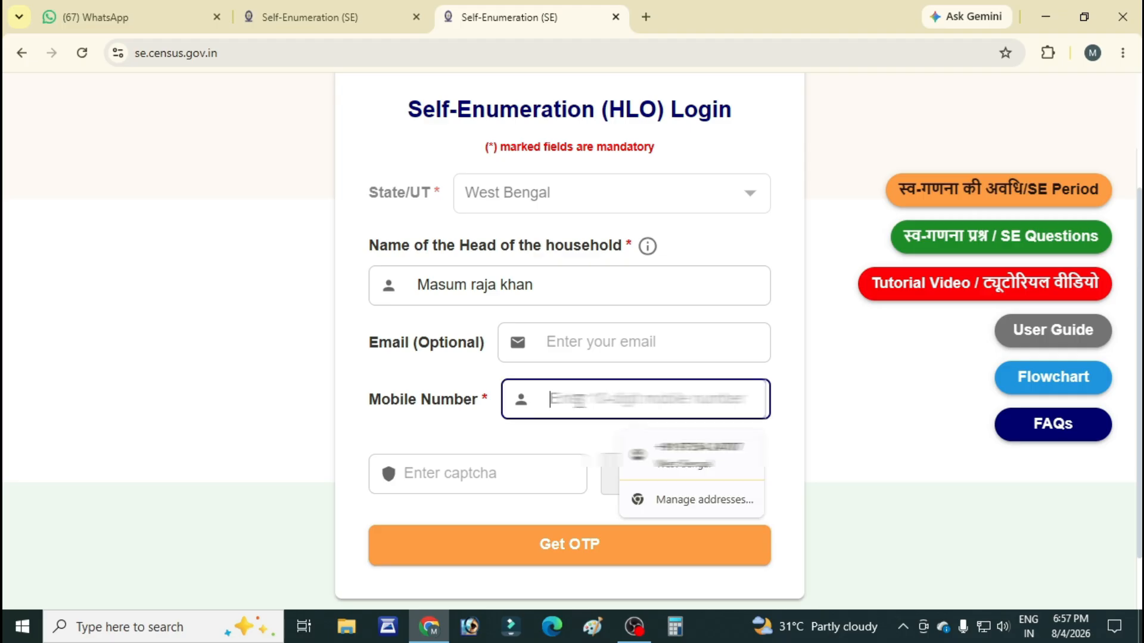
pyautogui.hotkey('ctrl', 'v')
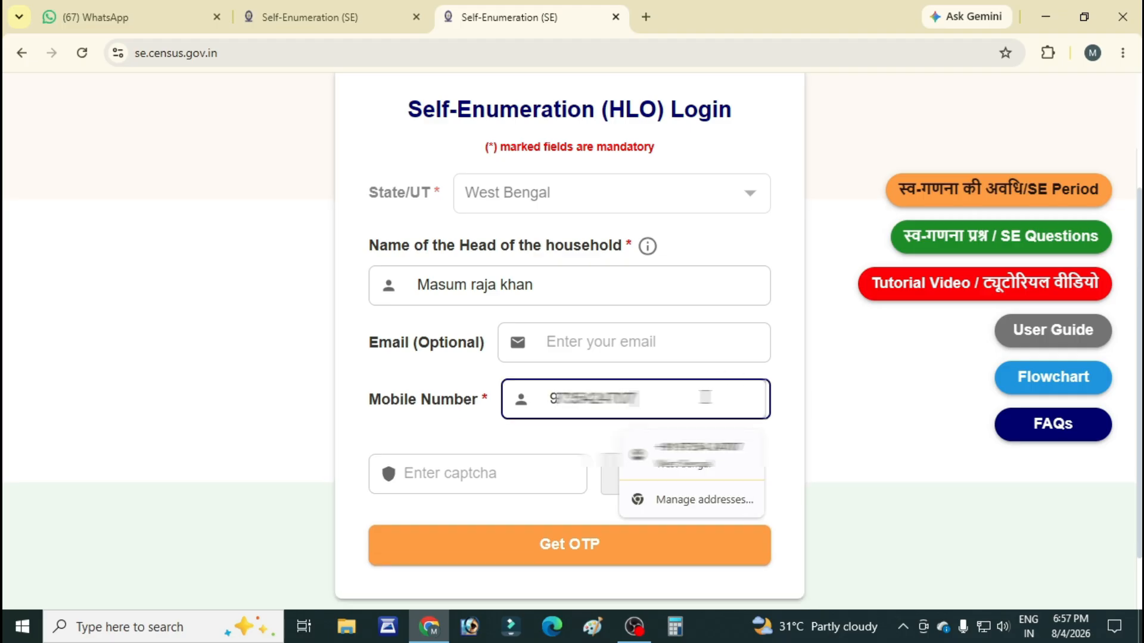
# Refresh the captcha, enter the displayed characters, and request an OTP for the mobile number
pyautogui.click(455, 472)
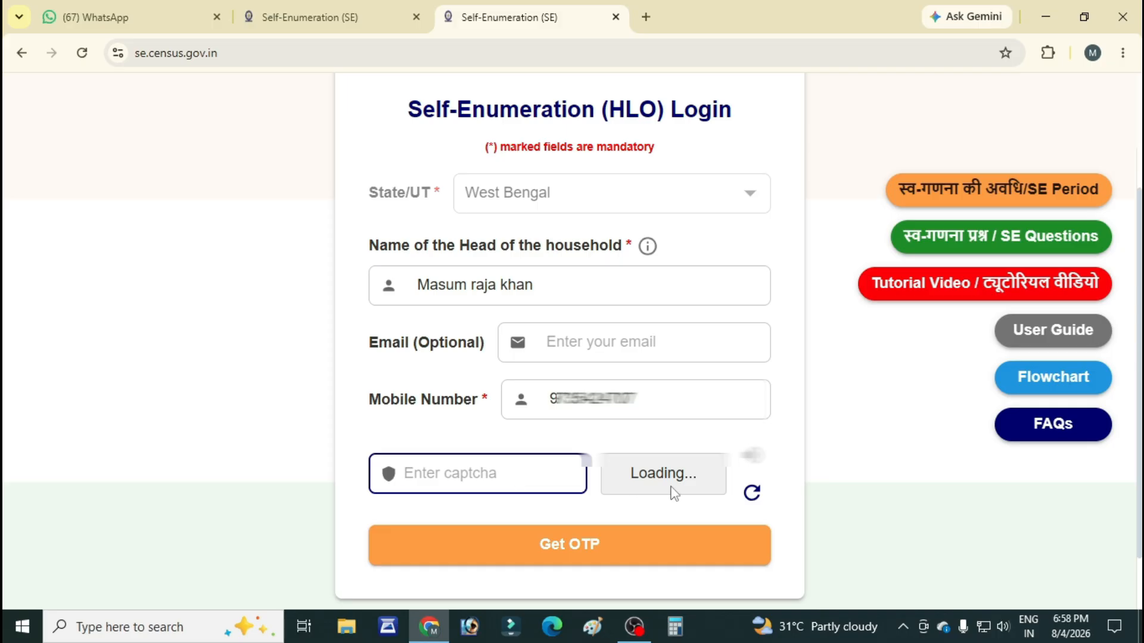
pyautogui.click(752, 492)
pyautogui.write('tk4cNU')
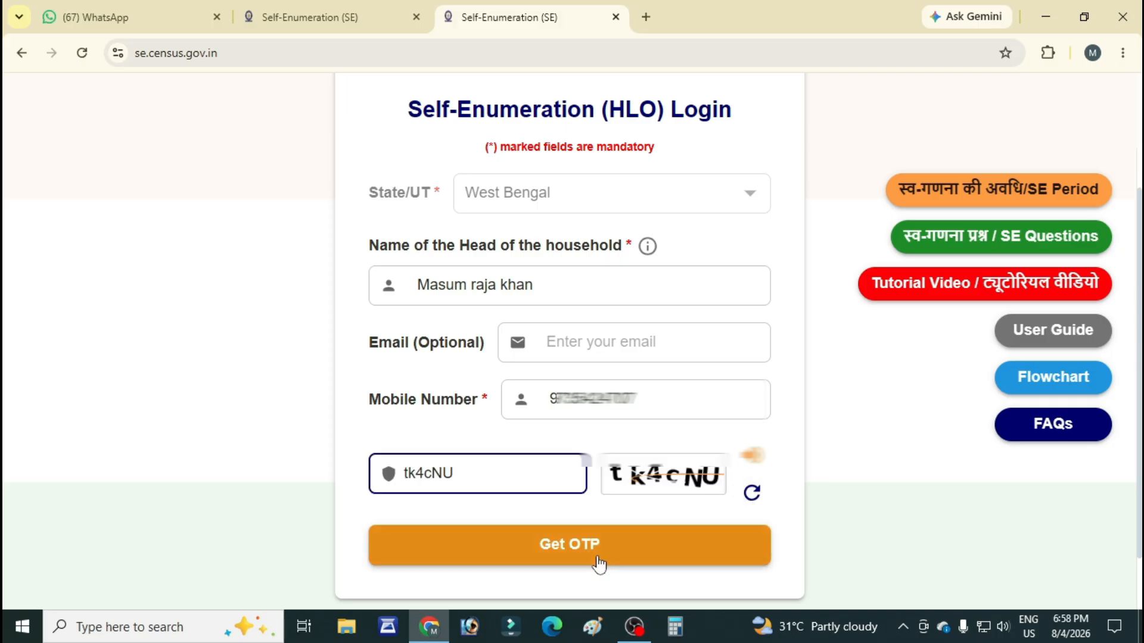
pyautogui.click(581, 548)
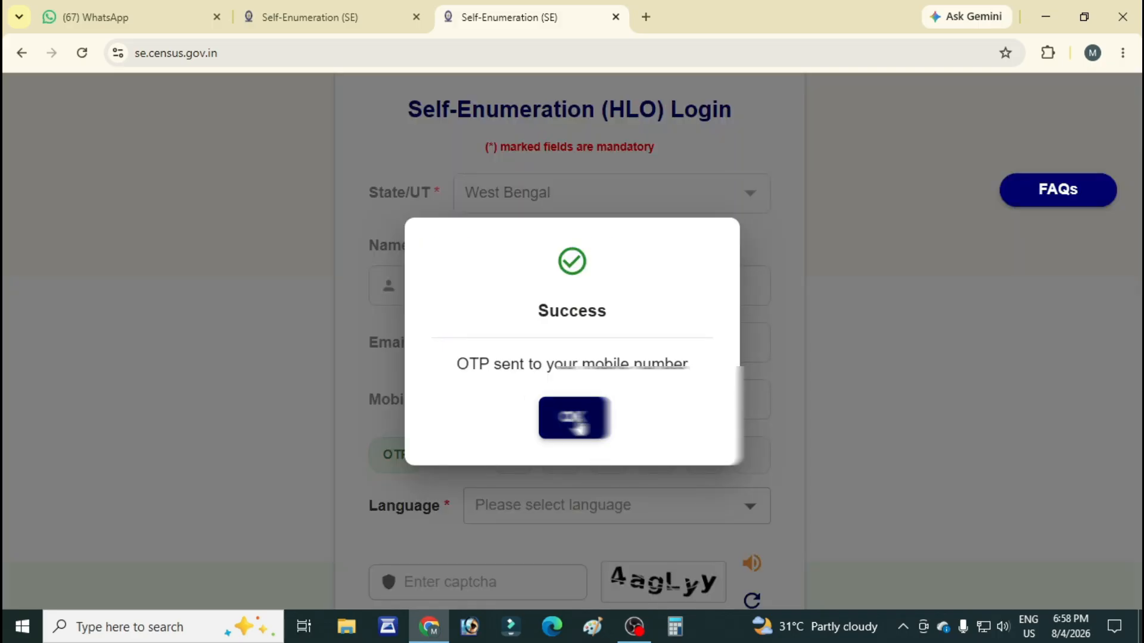
pyautogui.click(575, 420)
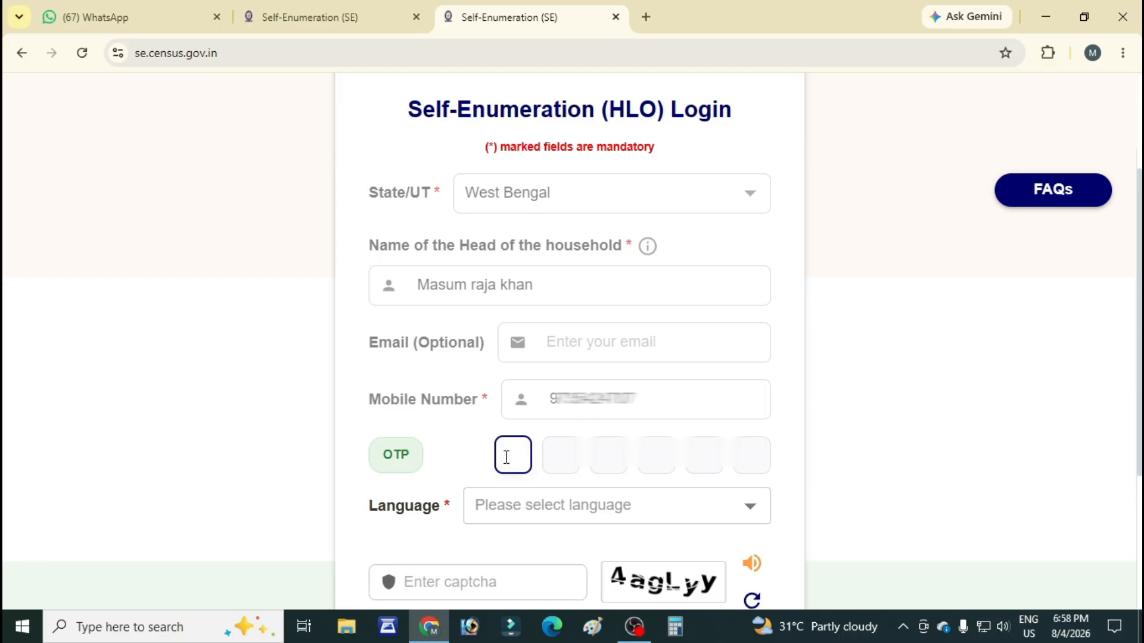
# Enter the OTP received by phone and choose বাংলা (Bengali) as the form language
pyautogui.hotkey('ctrl', 'v')
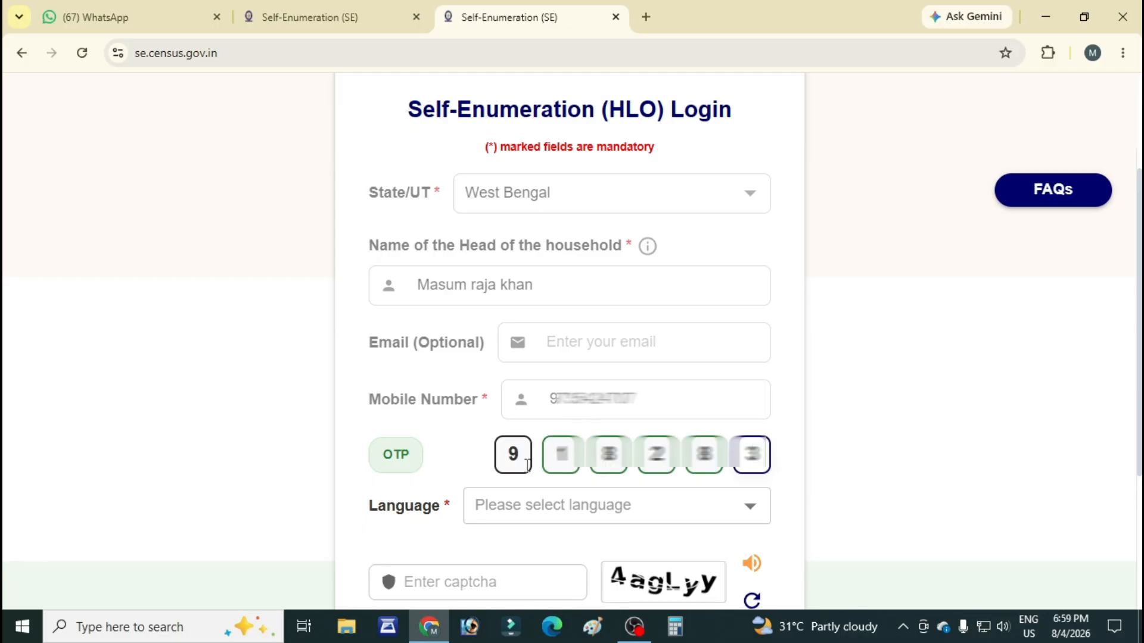
pyautogui.click(617, 521)
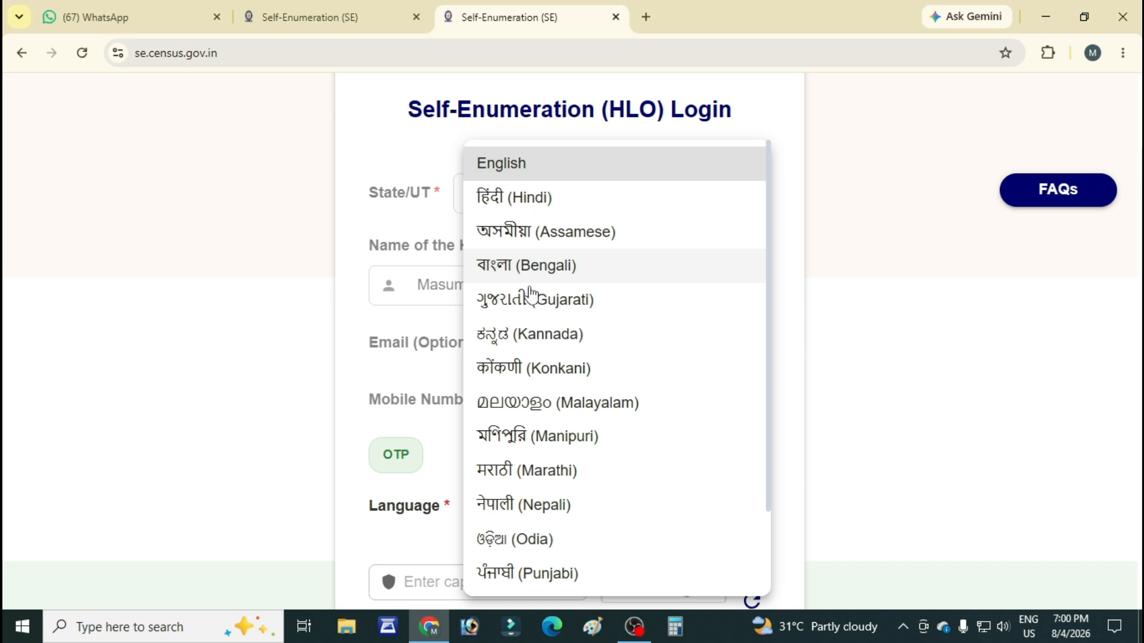
pyautogui.click(515, 272)
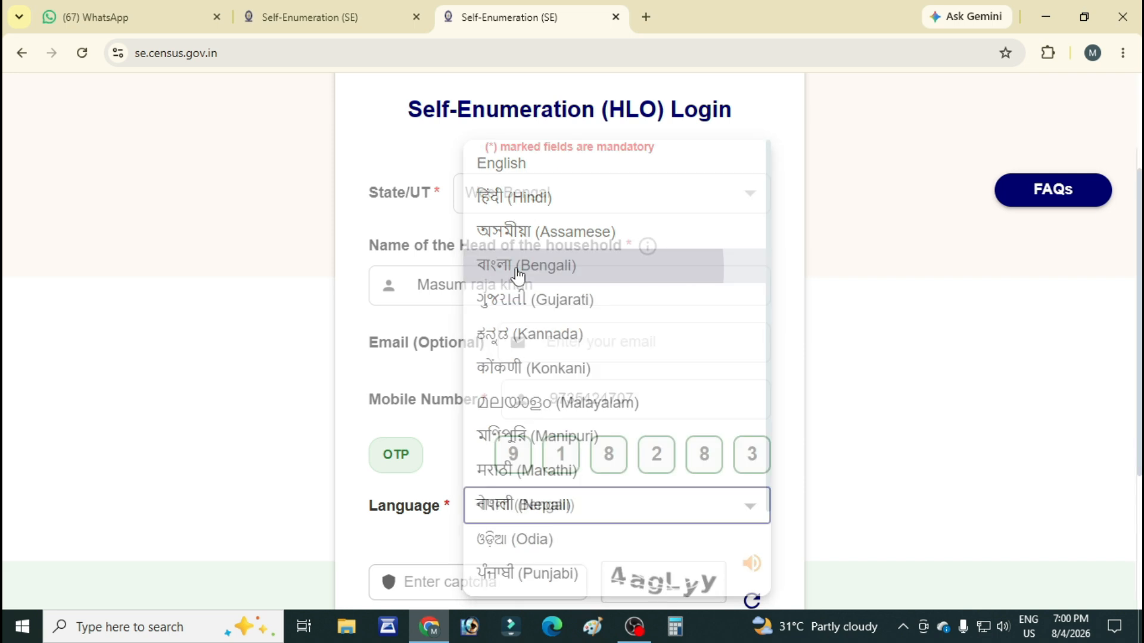
# Fill in the second captcha as displayed and submit the OTP for verification
pyautogui.scroll(-4, 536, 417)
pyautogui.click(426, 357)
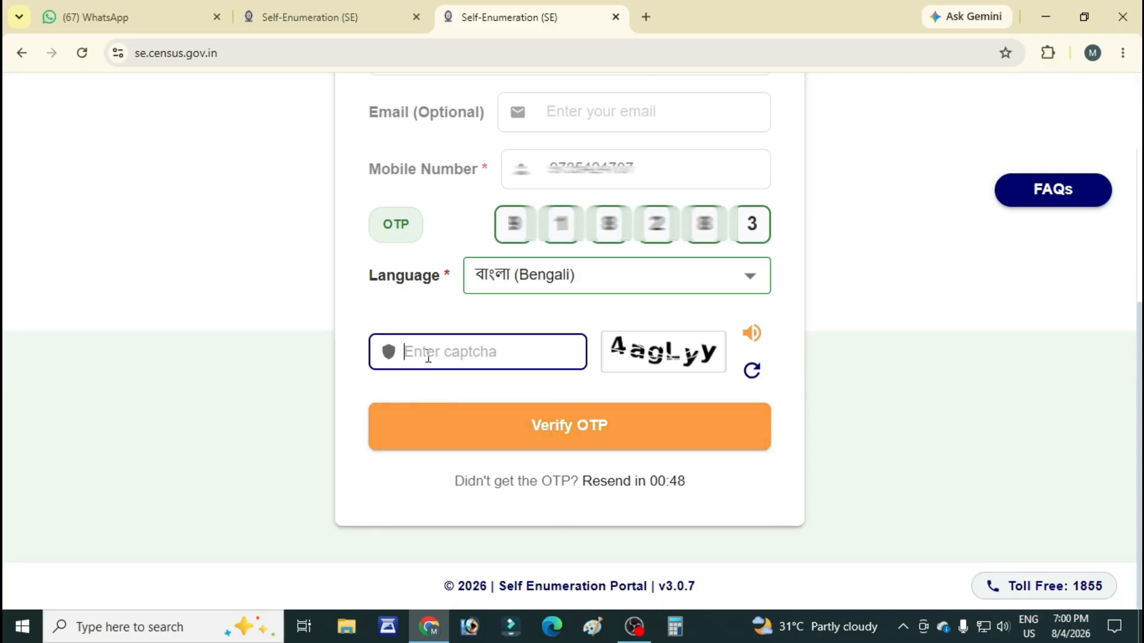
pyautogui.write('4agLyy')
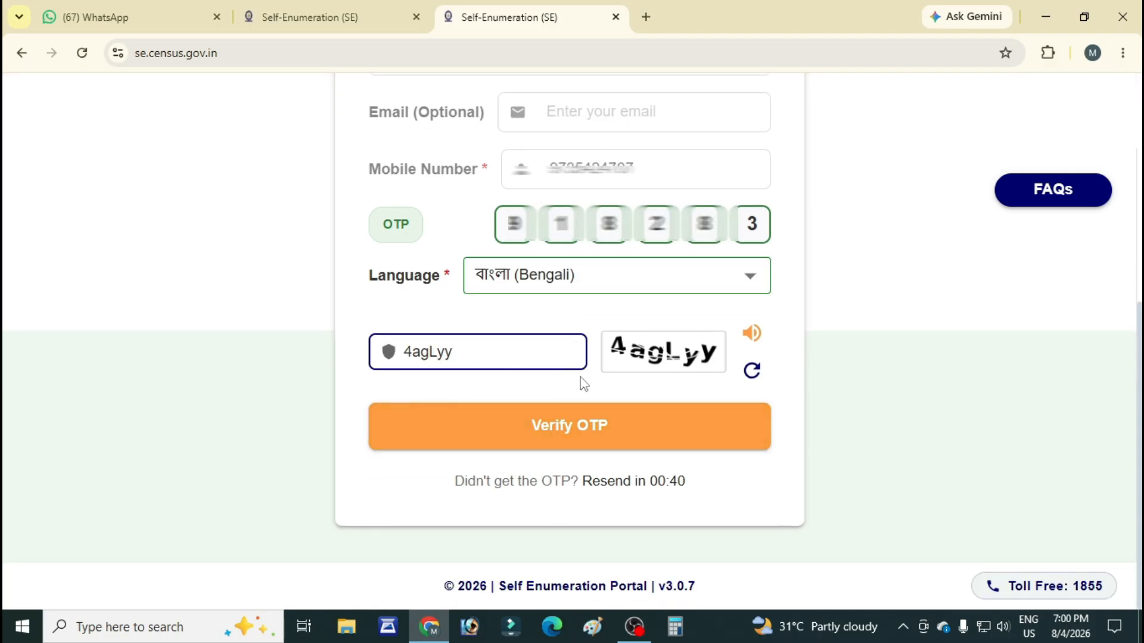
pyautogui.click(581, 443)
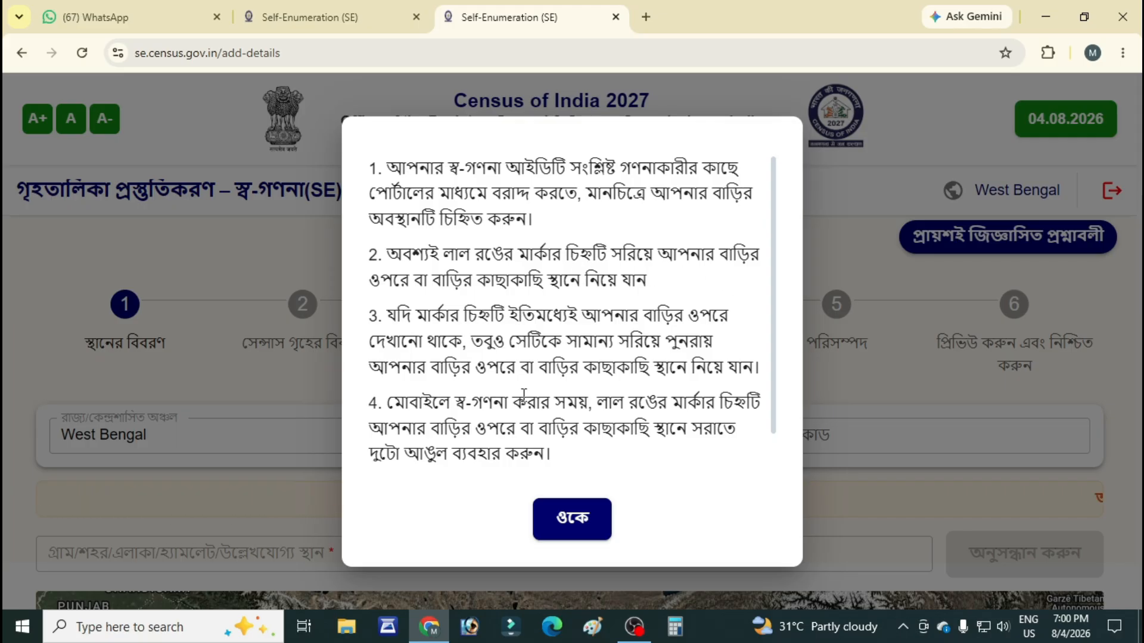
# Accept the map-marker instructions and select South 24 Parganas as the district in the location details
pyautogui.scroll(-1, 523, 395)
pyautogui.click(539, 514)
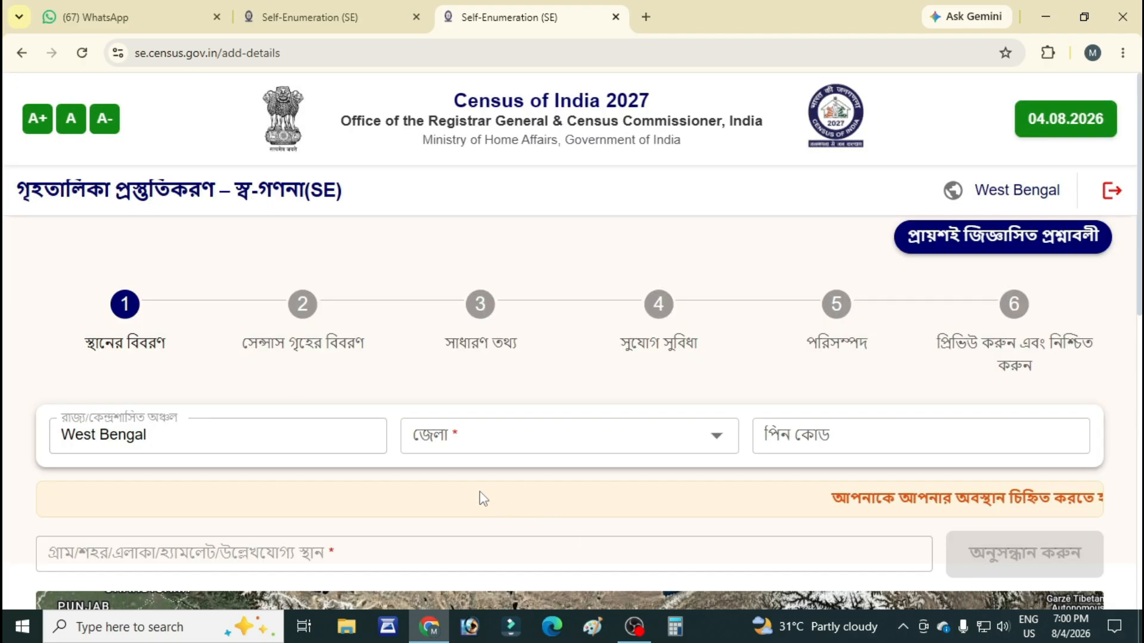
pyautogui.click(655, 448)
pyautogui.click(553, 435)
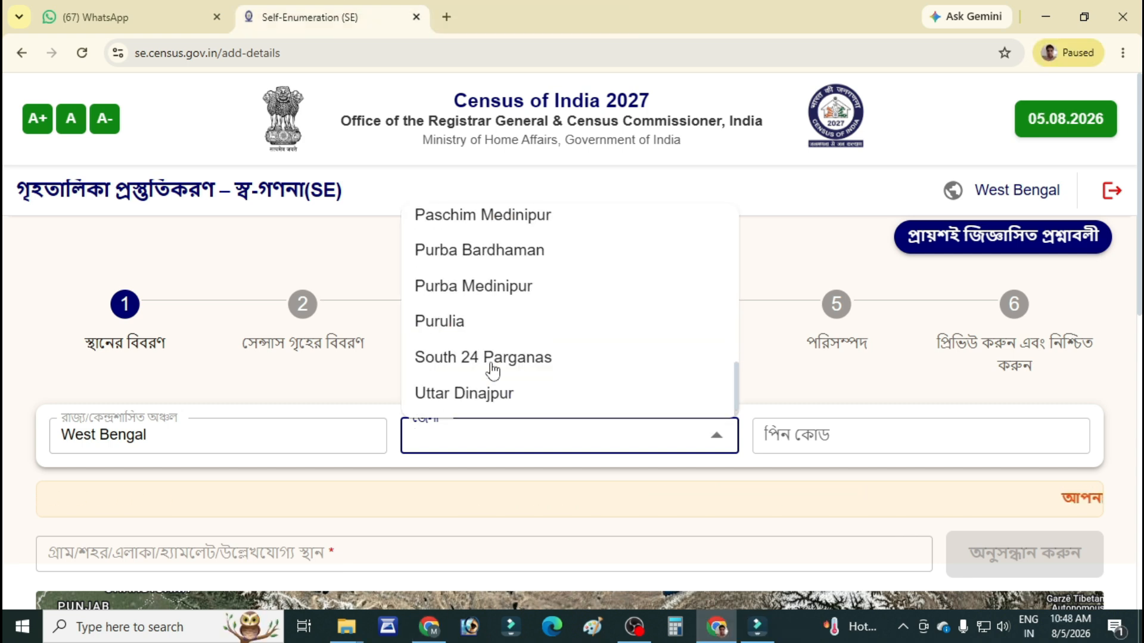
pyautogui.click(484, 356)
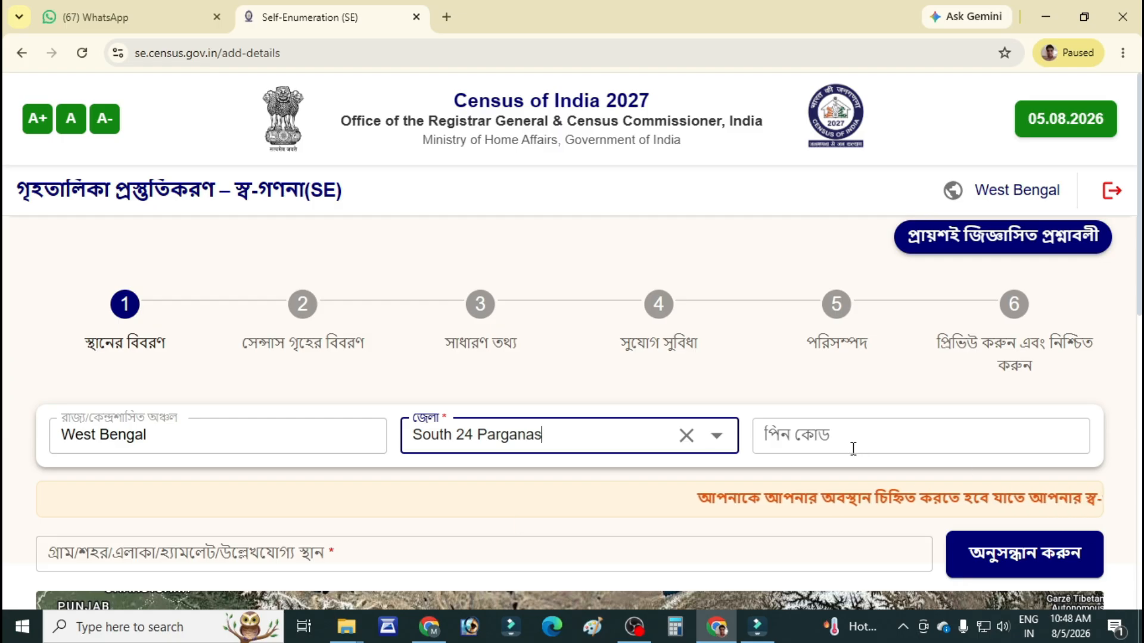
# Enter the household's postal PIN code in the location details
pyautogui.click(830, 437)
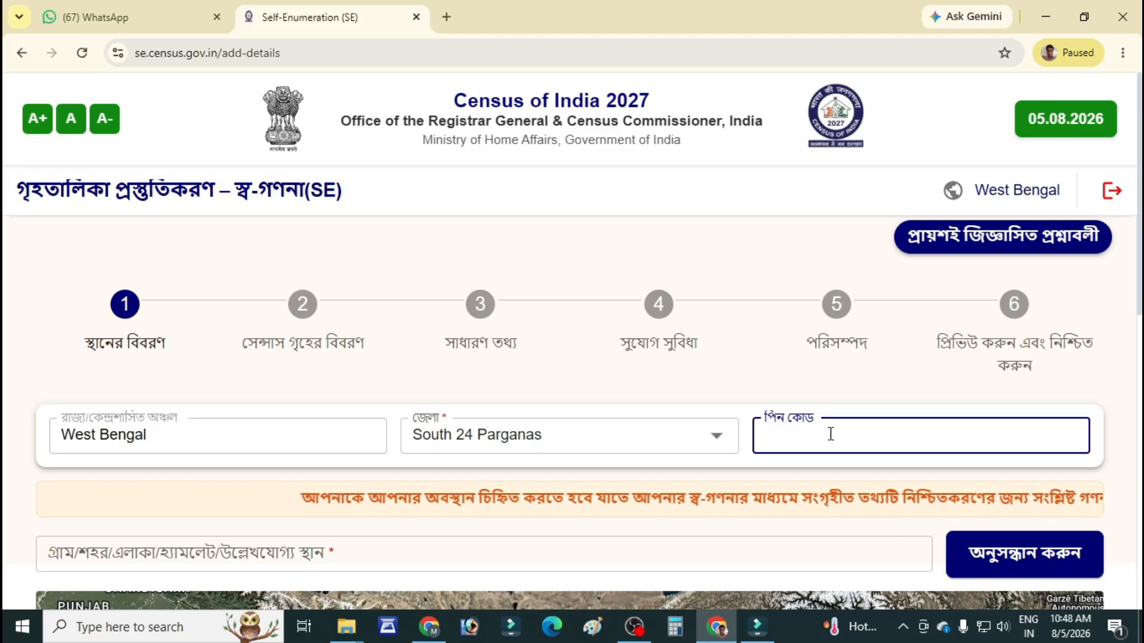
pyautogui.write('7')
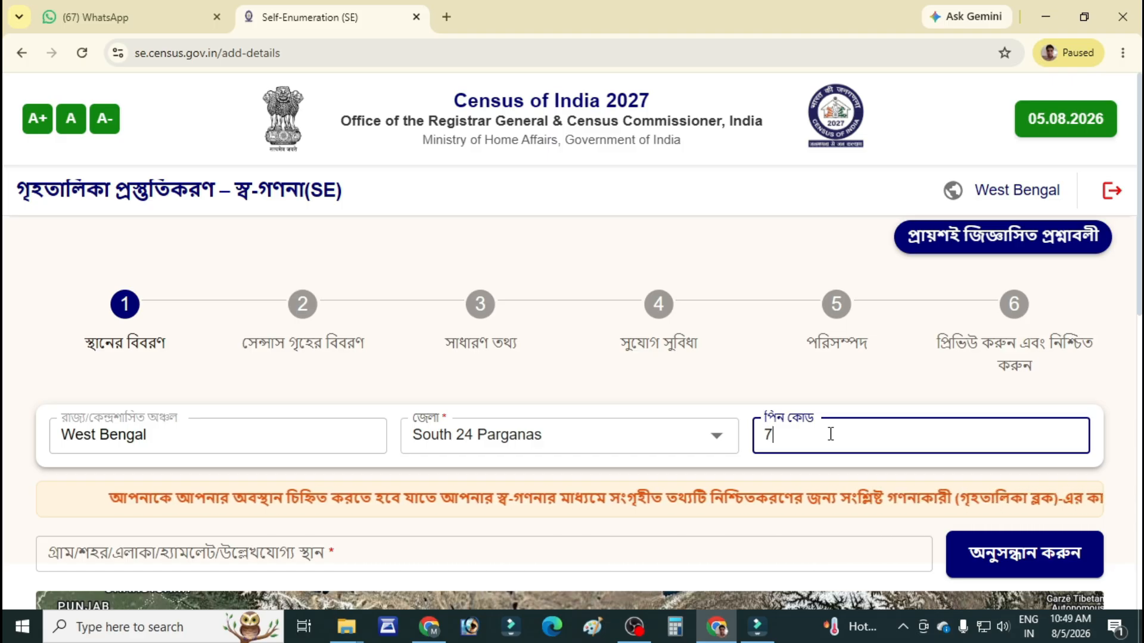
pyautogui.write('44329')
# Reduce the page scale, zoom the location map in toward southern West Bengal, and dismiss the state boundary notice
pyautogui.scroll(-5, 526, 434)
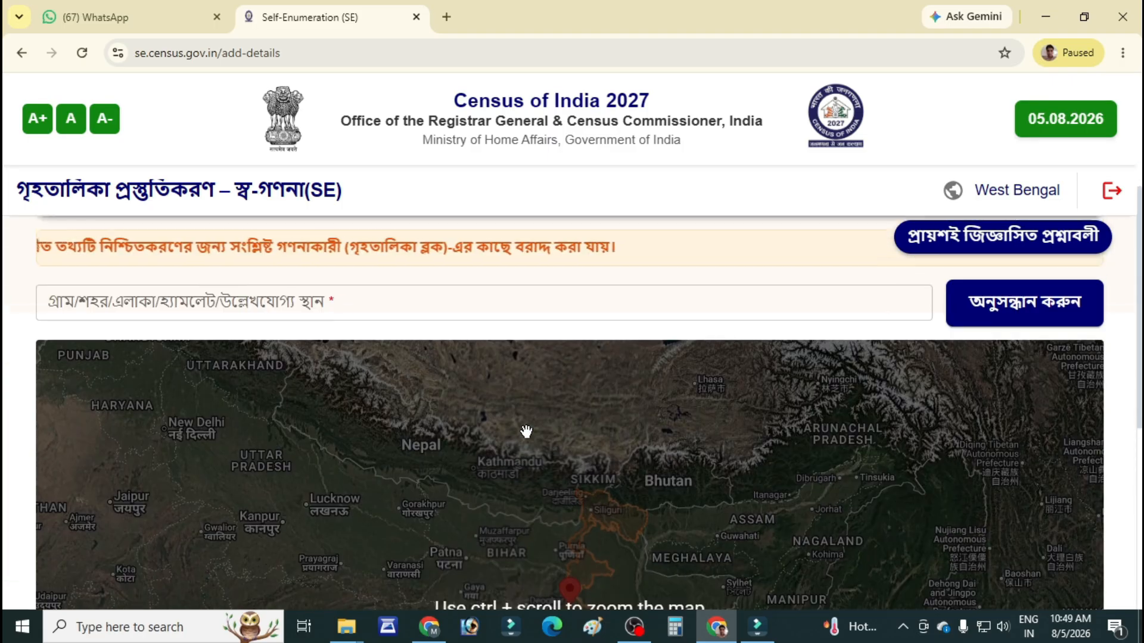
pyautogui.scroll(-3, 526, 434)
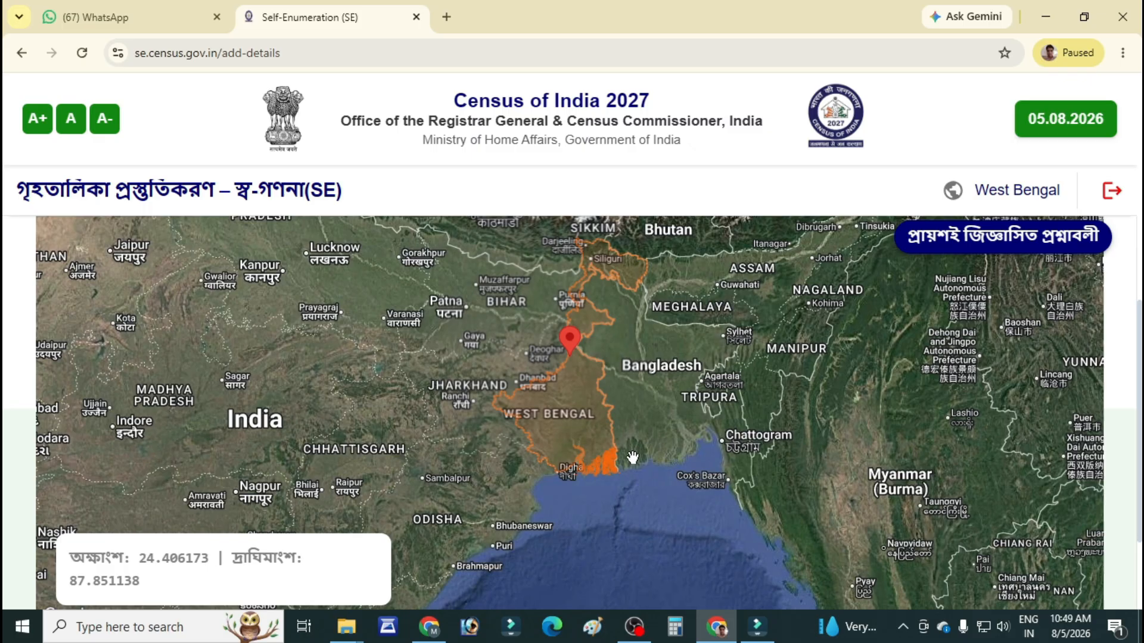
pyautogui.scroll(5, 633, 457)
pyautogui.hotkey('ctrl', '-')
pyautogui.hotkey('ctrl', '-')
pyautogui.hotkey('ctrl', '-')
pyautogui.click(575, 417)
pyautogui.scroll(-1, 457, 490)
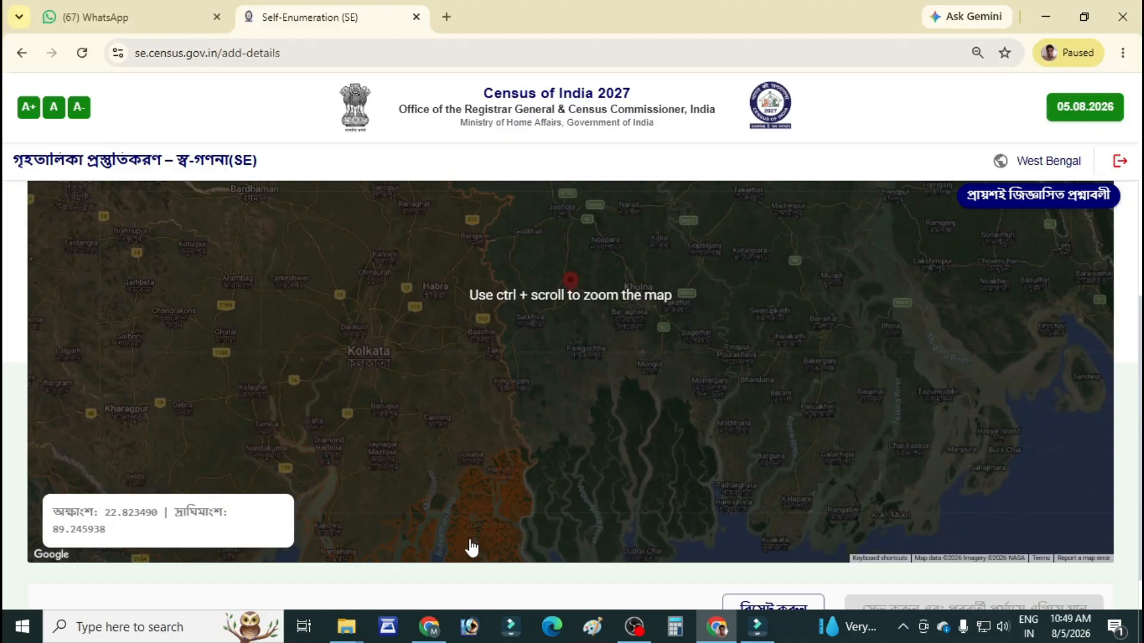
pyautogui.scroll(1, 470, 547)
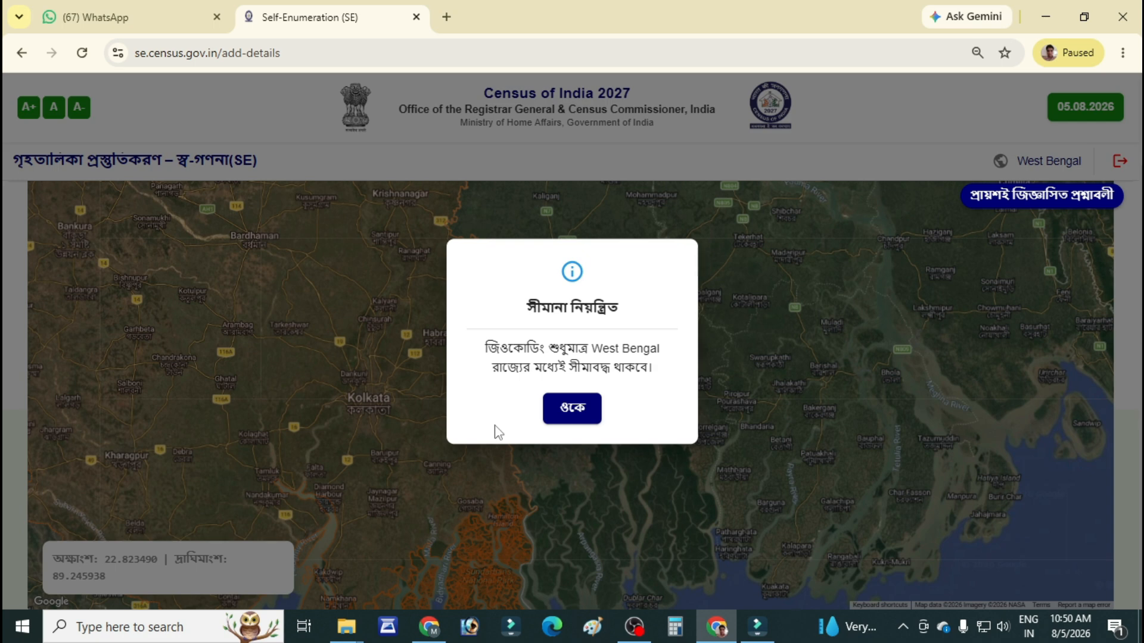
pyautogui.click(553, 411)
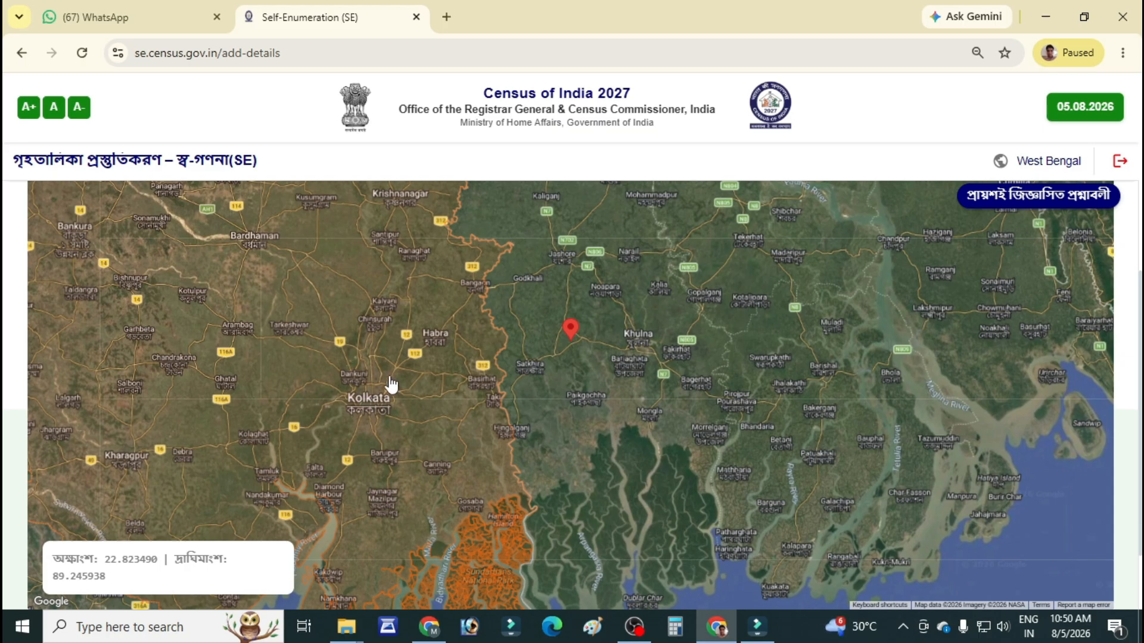
# Place the red location marker over the house beside the main road on the satellite map
pyautogui.scroll(3, 390, 385)
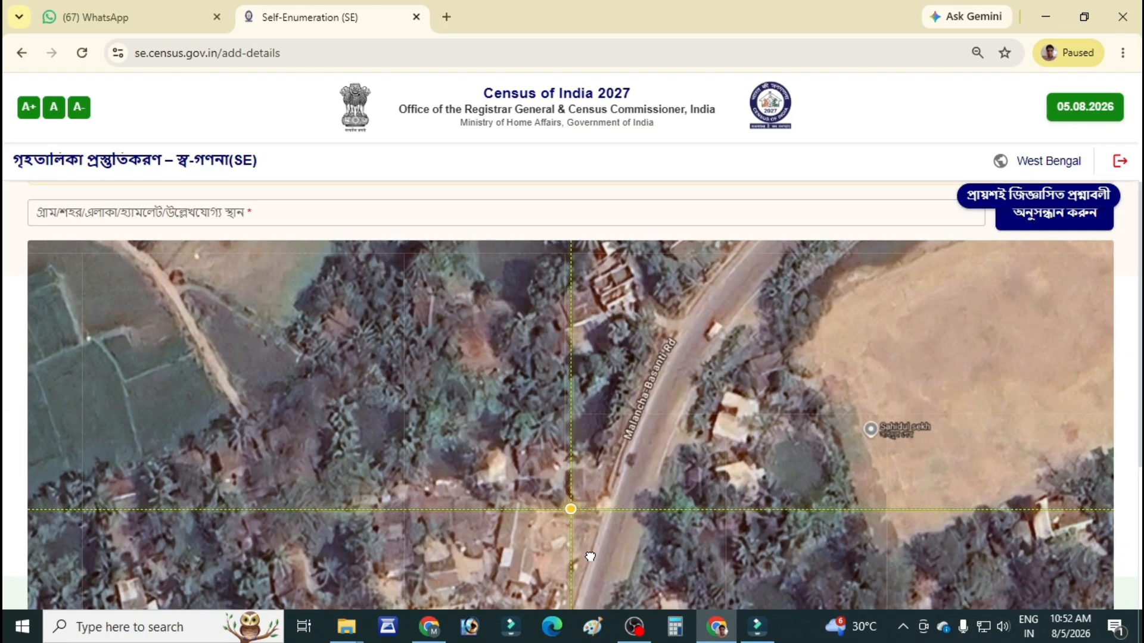
pyautogui.moveTo(591, 556)
pyautogui.mouseDown()
pyautogui.moveTo(586, 573)
pyautogui.moveTo(563, 567)
pyautogui.moveTo(596, 568)
pyautogui.moveTo(625, 446)
pyautogui.moveTo(700, 387)
pyautogui.moveTo(657, 485)
pyautogui.moveTo(600, 525)
pyautogui.moveTo(631, 408)
pyautogui.moveTo(626, 523)
pyautogui.moveTo(580, 578)
pyautogui.mouseUp()
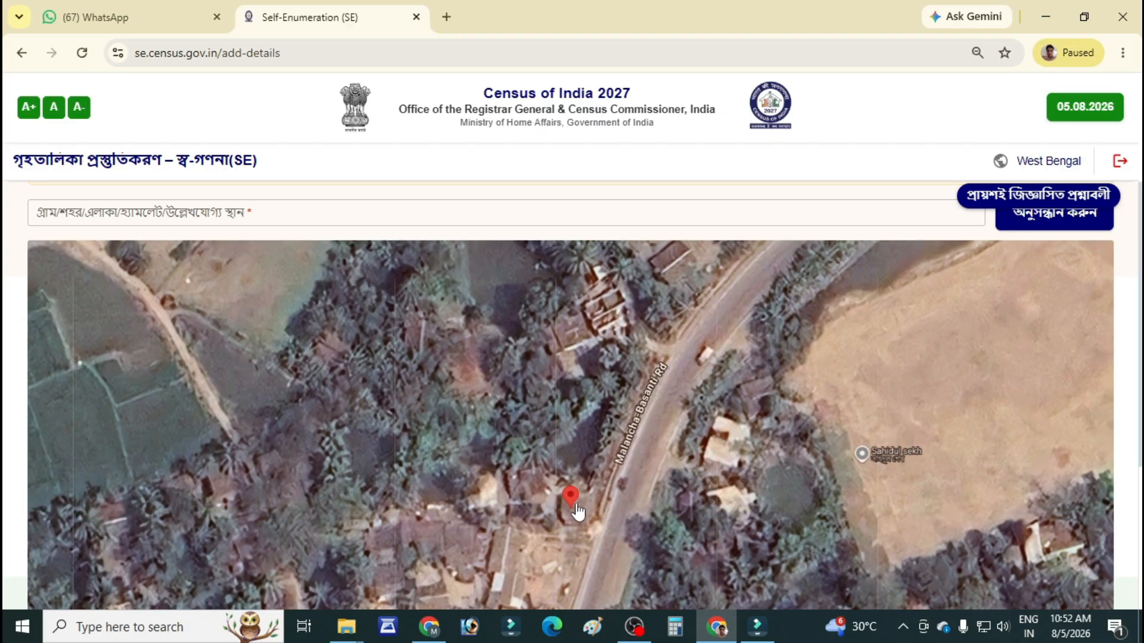
pyautogui.scroll(-1, 439, 433)
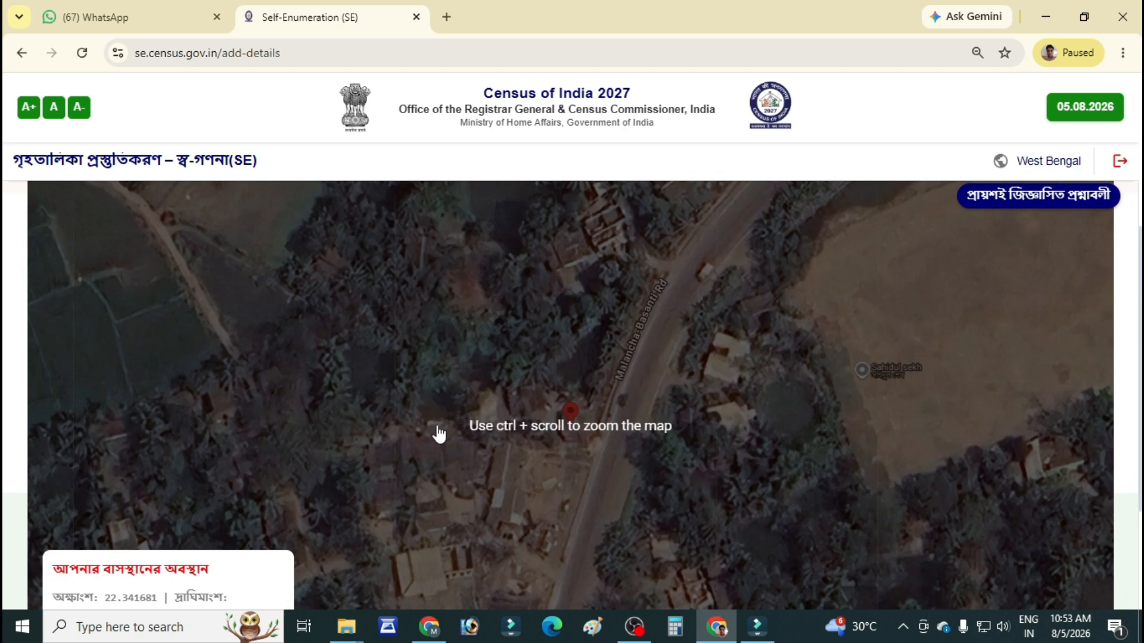
# Confirm the marked house position as the residence location on the satellite map
pyautogui.scroll(-1, 440, 433)
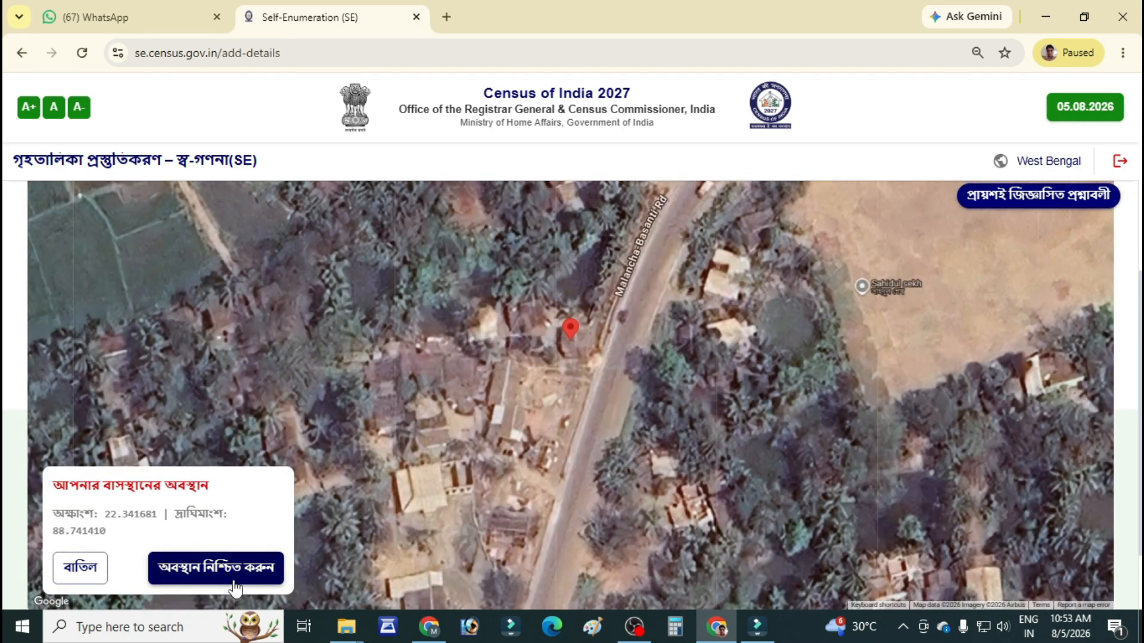
pyautogui.click(224, 581)
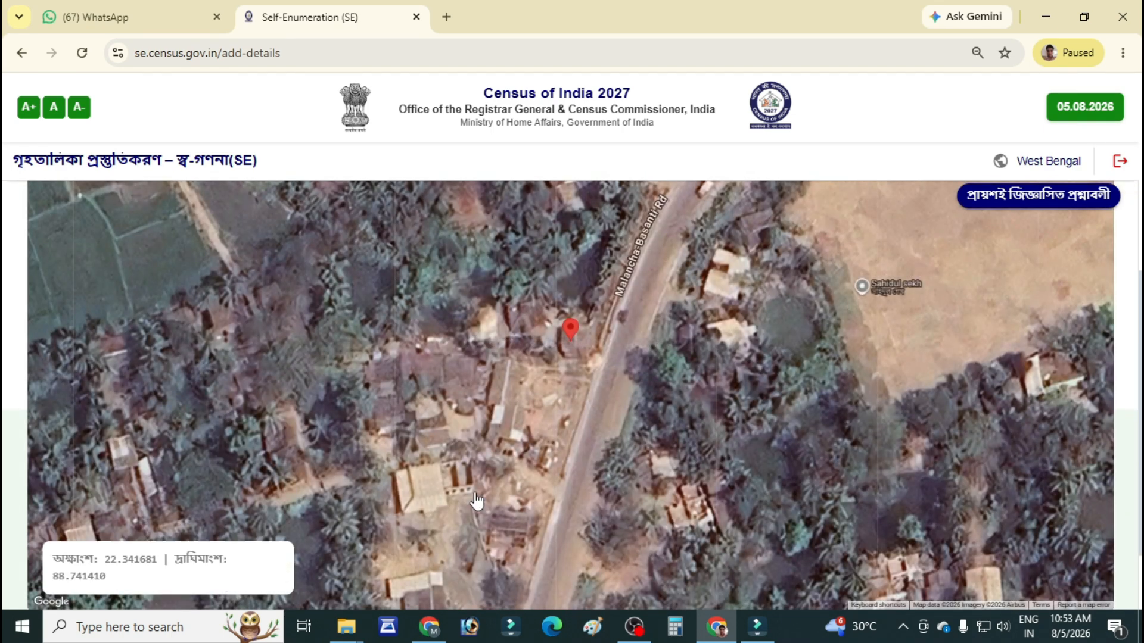
pyautogui.scroll(-1, 476, 495)
pyautogui.scroll(5, 477, 495)
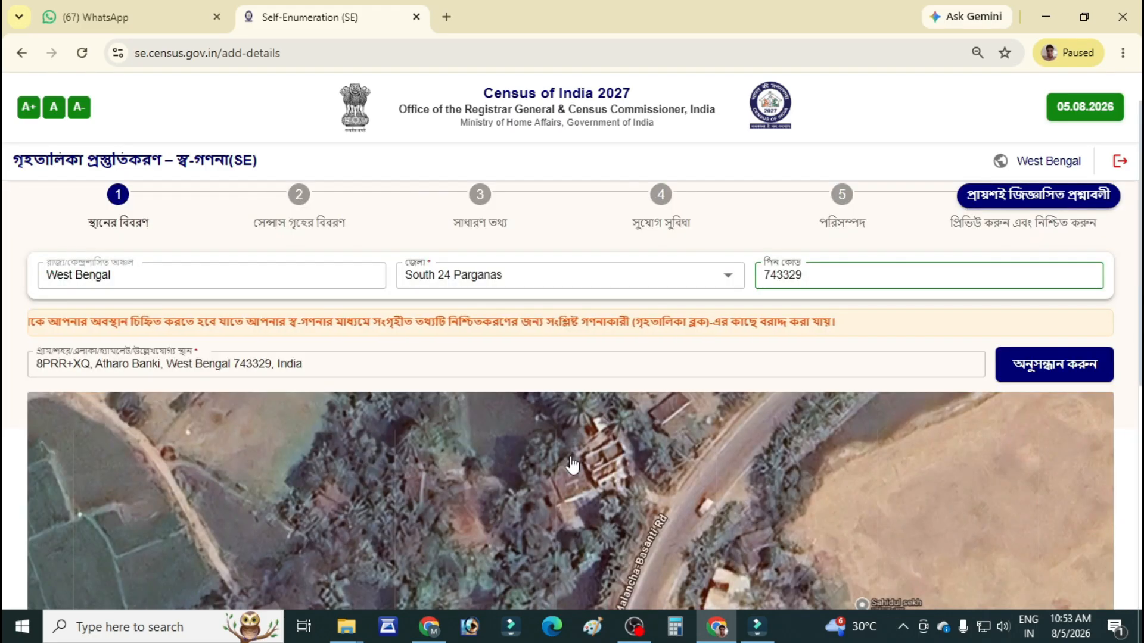
# Save the location details and confirm the selected residence location to proceed to the census house details
pyautogui.scroll(-1, 536, 508)
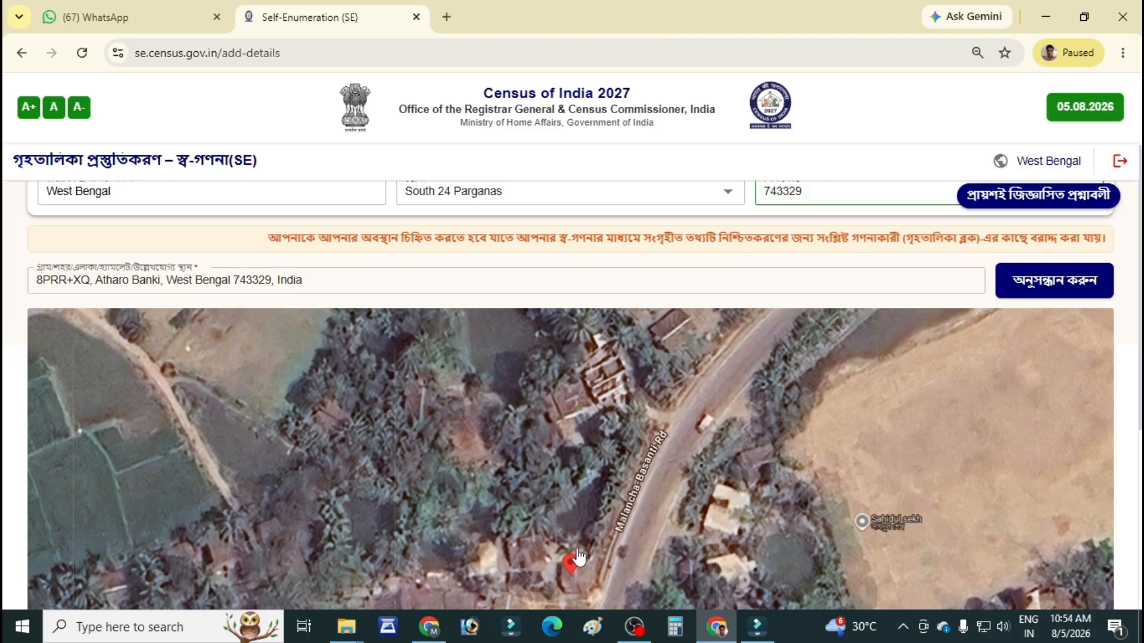
pyautogui.scroll(-3, 596, 539)
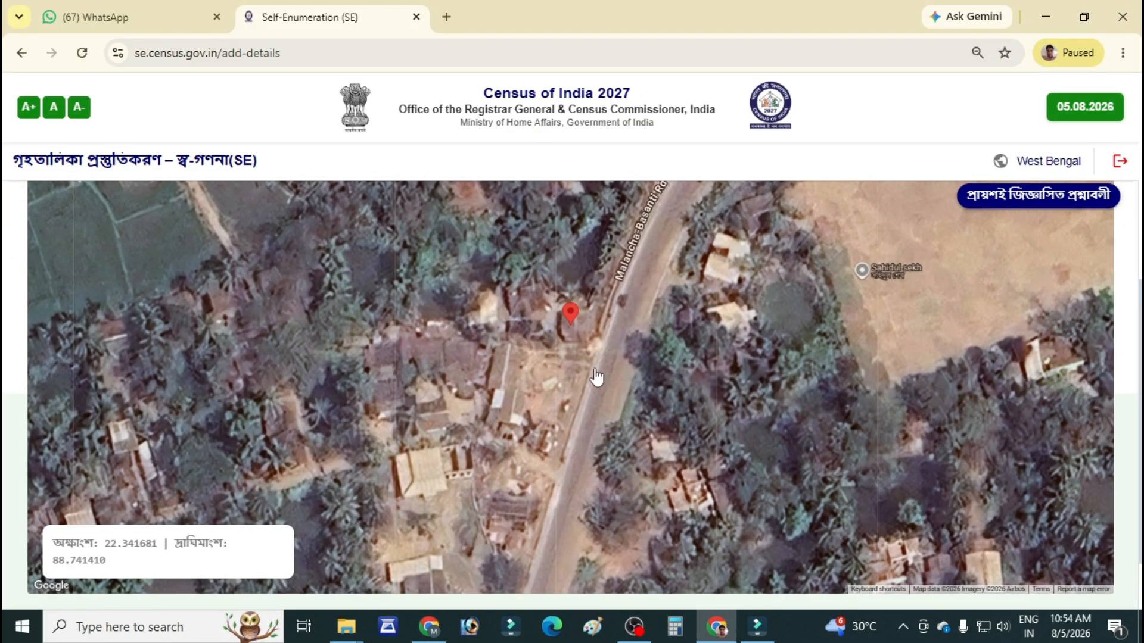
pyautogui.scroll(-2, 627, 428)
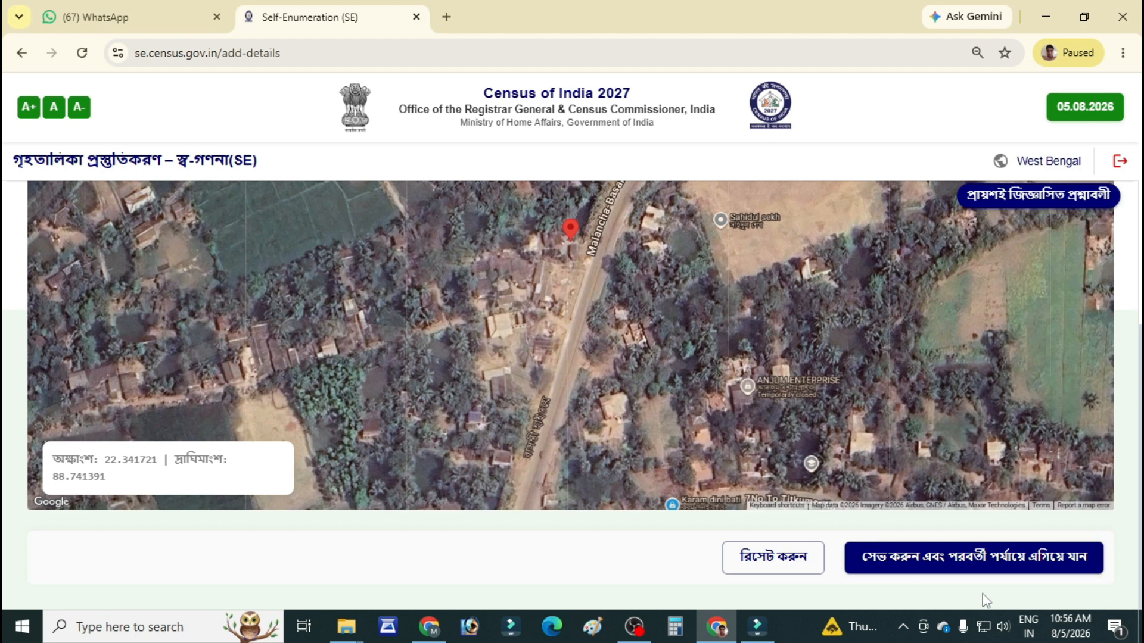
pyautogui.click(918, 575)
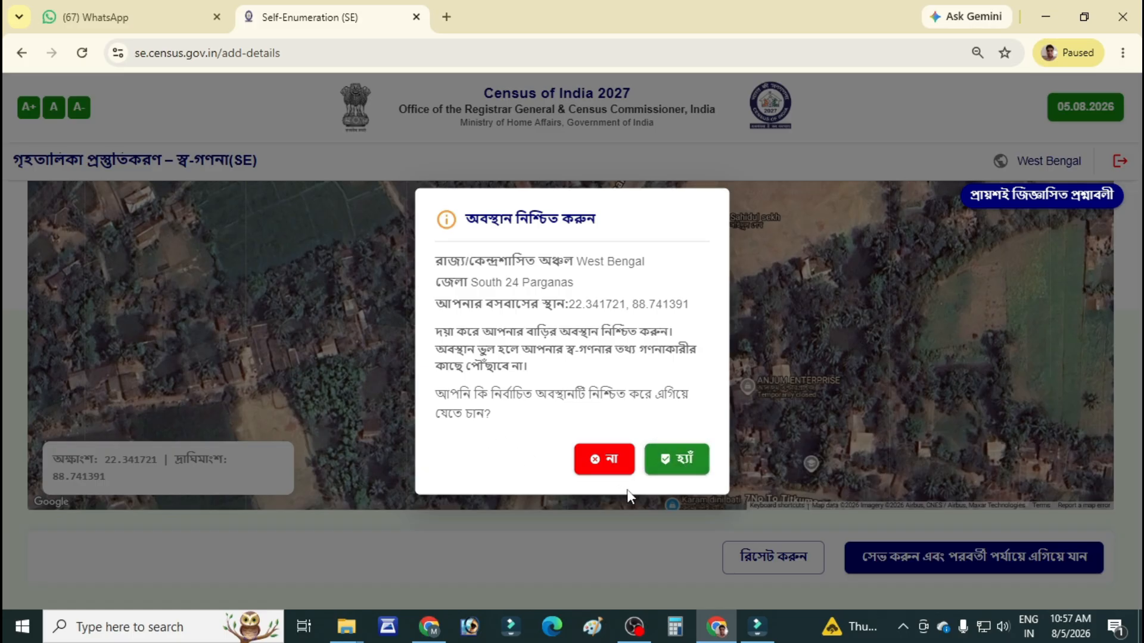
pyautogui.click(670, 472)
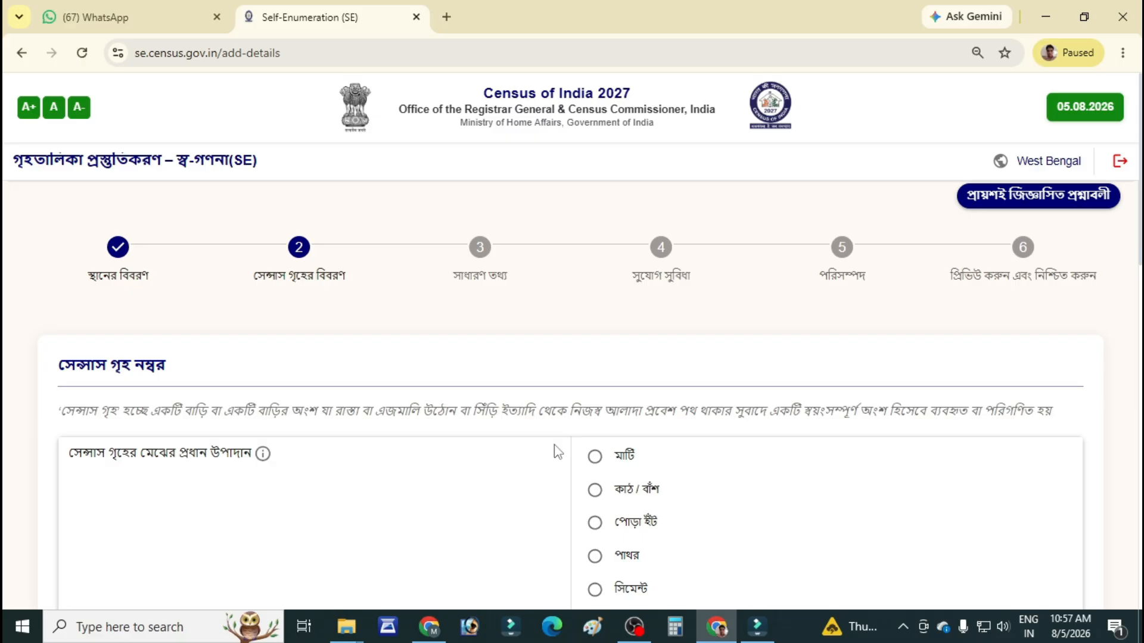
# Set the census house's main floor material to মাটি (mud) and its main wall material to অন্যান্য (other)
pyautogui.scroll(-3, 553, 448)
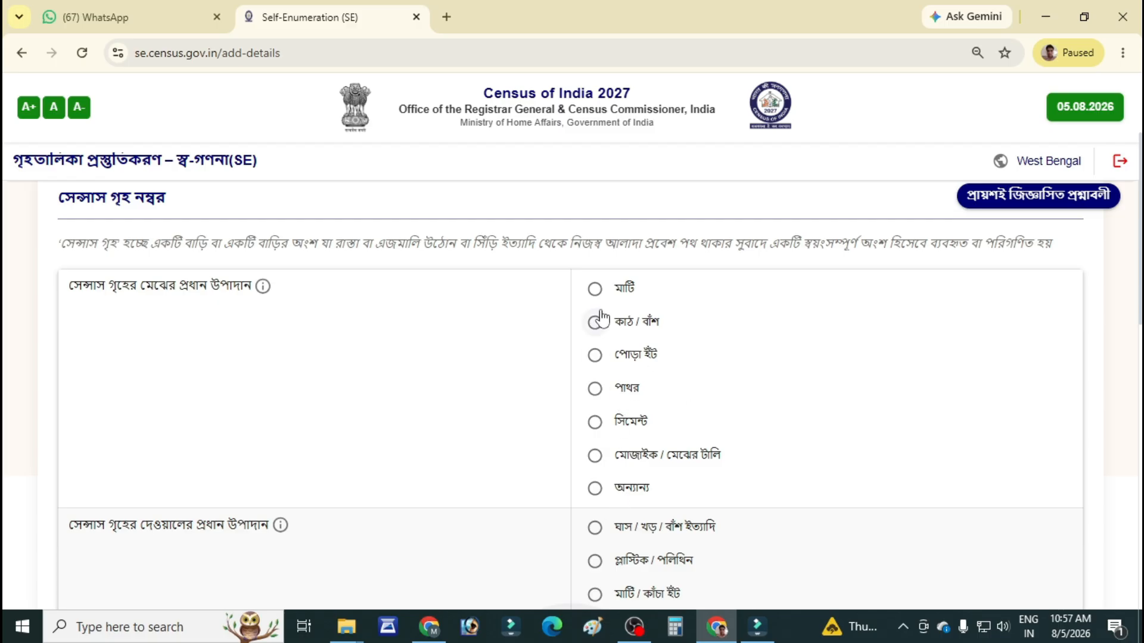
pyautogui.click(594, 289)
pyautogui.scroll(-3, 767, 440)
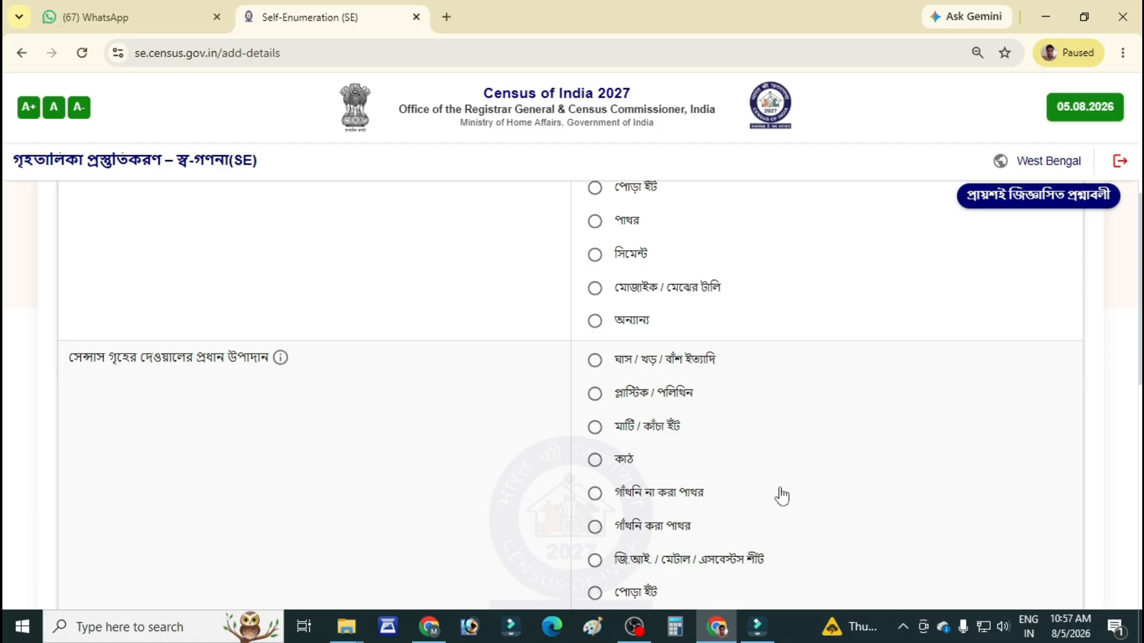
pyautogui.scroll(-2, 718, 468)
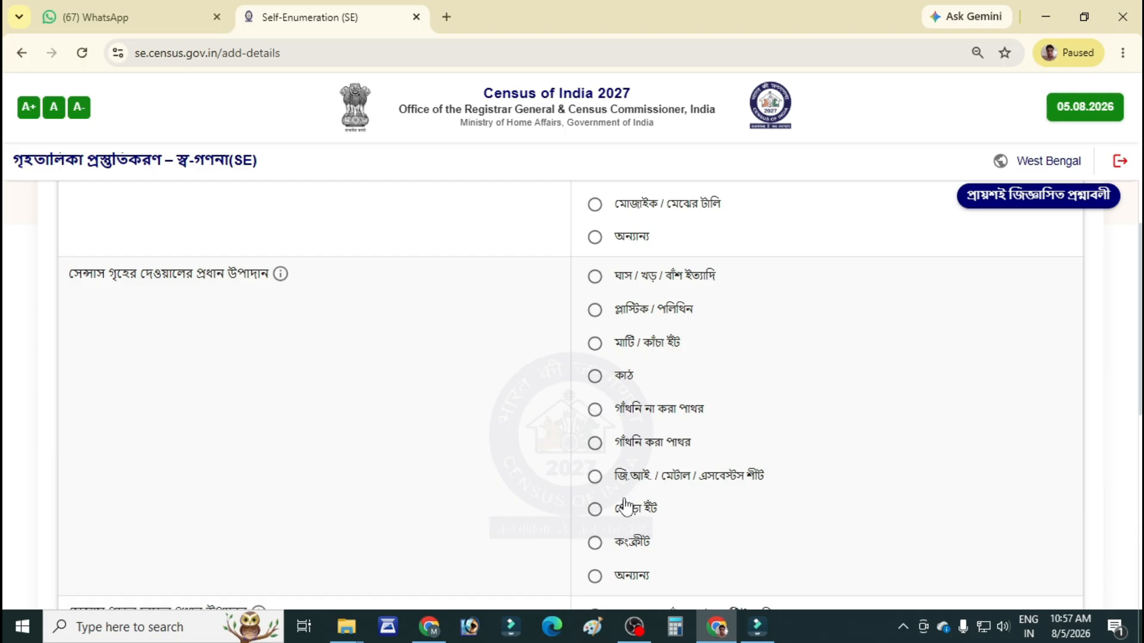
pyautogui.scroll(-1, 677, 540)
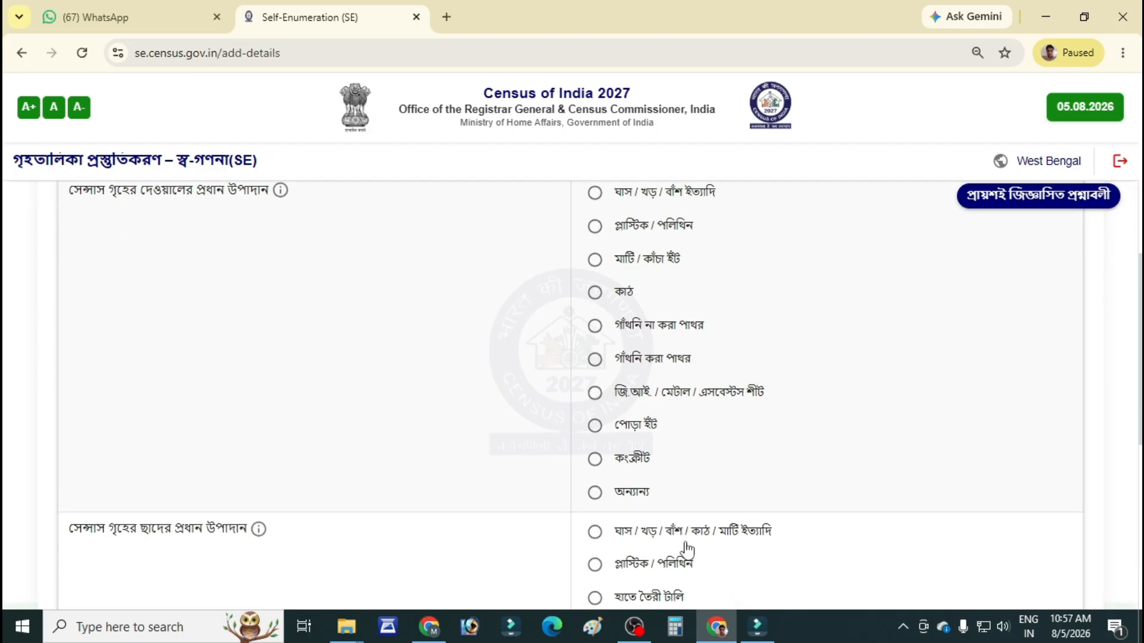
pyautogui.click(596, 494)
pyautogui.scroll(-1, 580, 505)
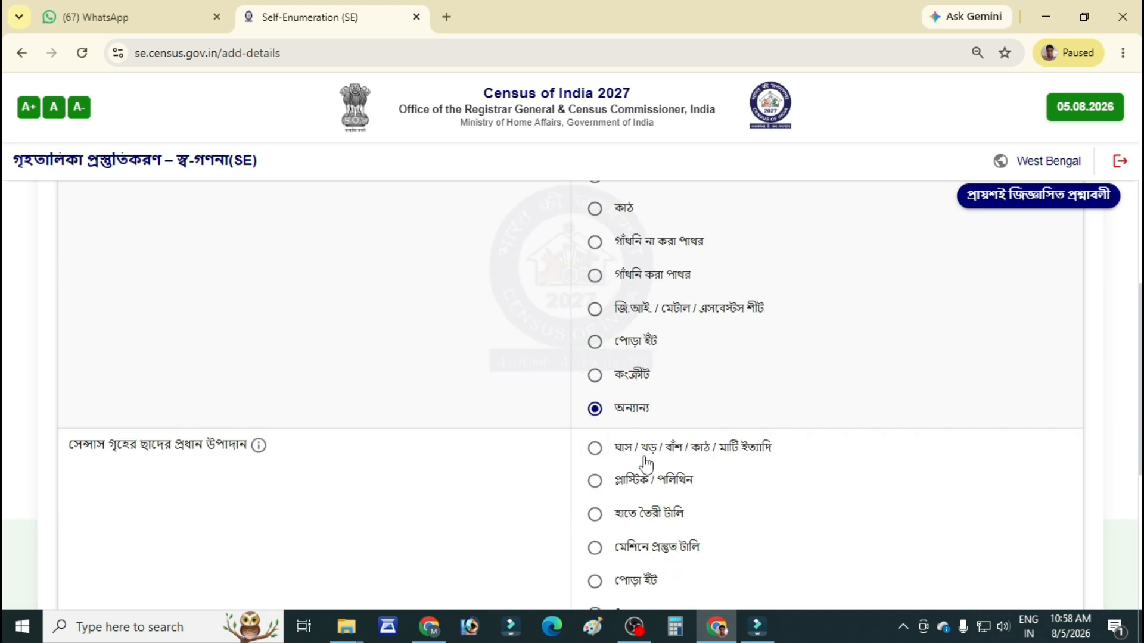
# Set the main roof material to জি.আই. / মেটাল / এসবেস্টস শীট and the house's present condition to বাসযোগ্য (livable)
pyautogui.scroll(-1, 697, 468)
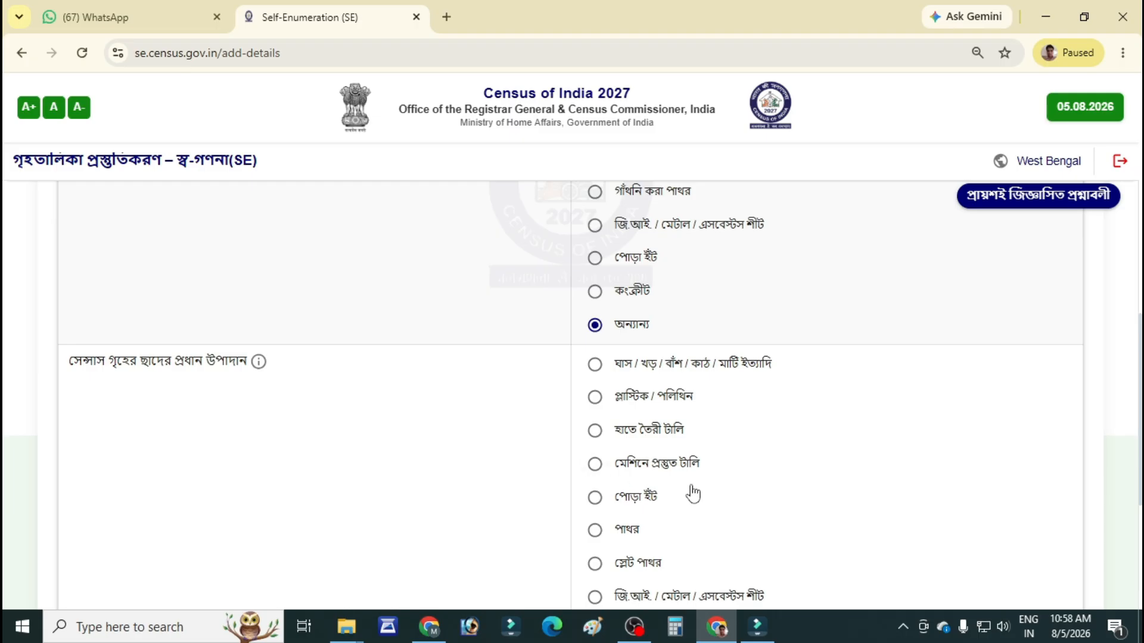
pyautogui.scroll(-3, 685, 488)
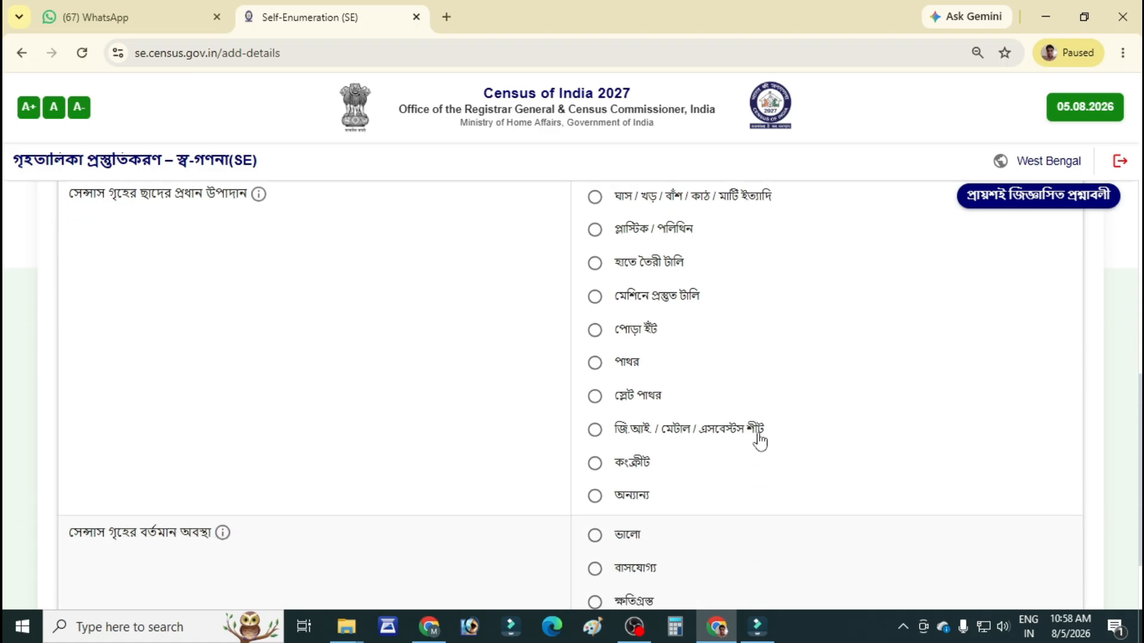
pyautogui.click(602, 437)
pyautogui.scroll(-2, 675, 482)
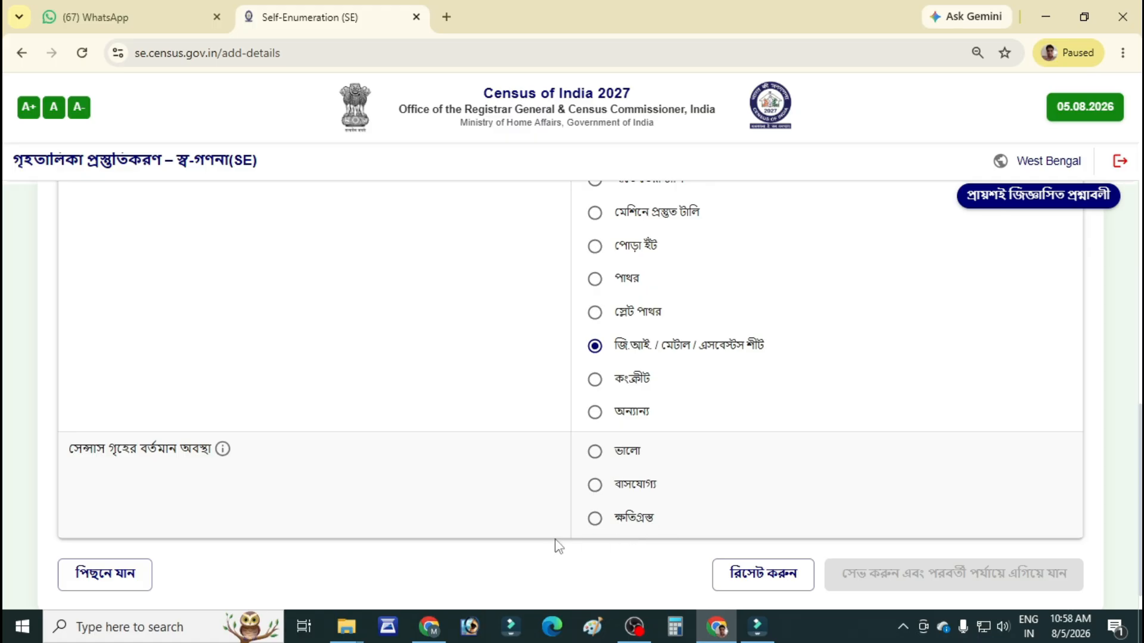
pyautogui.click(595, 485)
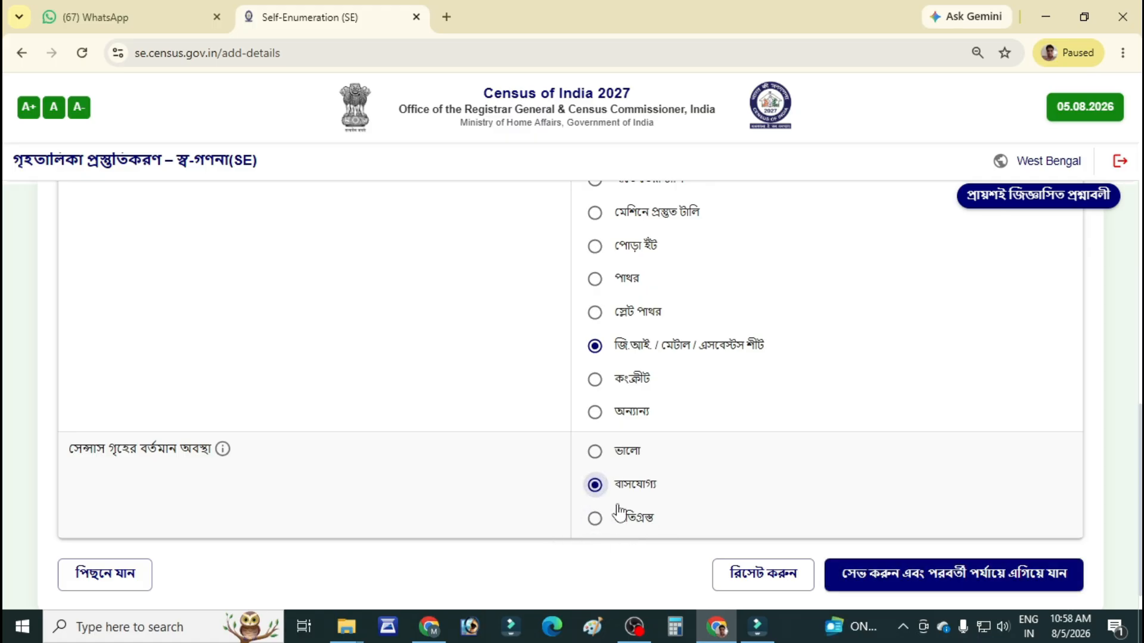
# Save the census house details and confirm proceeding to the general household information
pyautogui.scroll(-1, 661, 498)
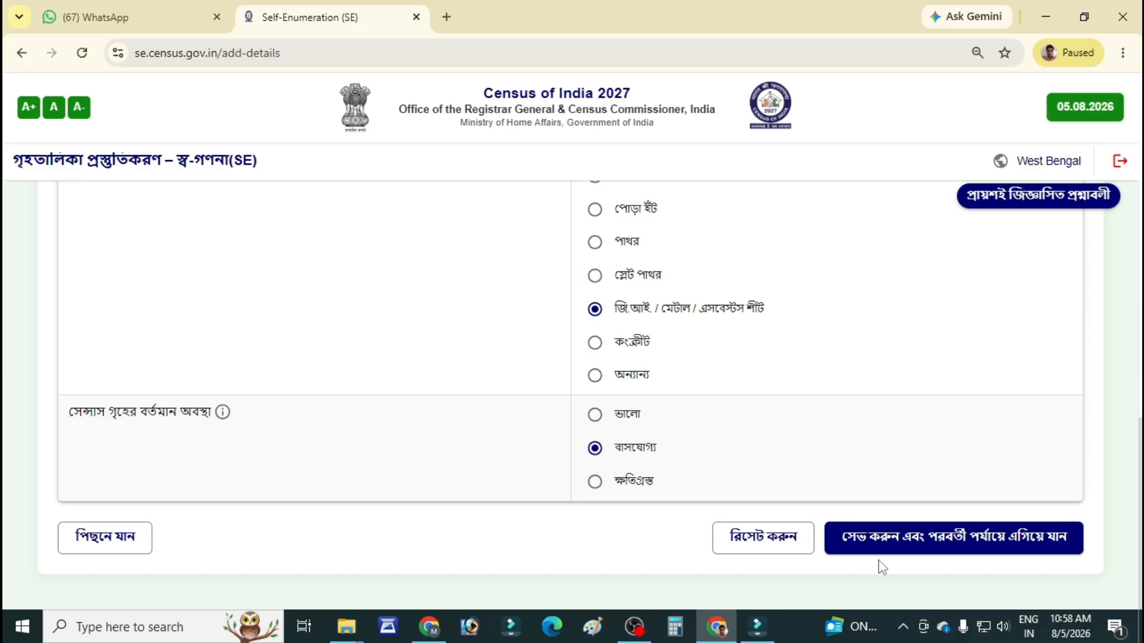
pyautogui.click(910, 542)
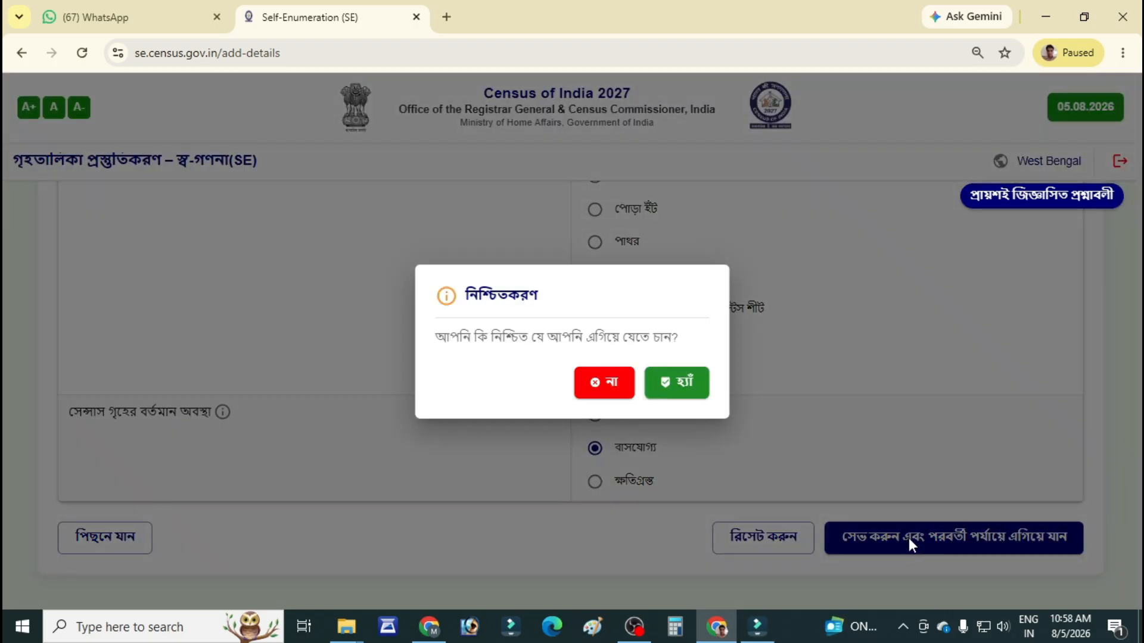
pyautogui.click(662, 381)
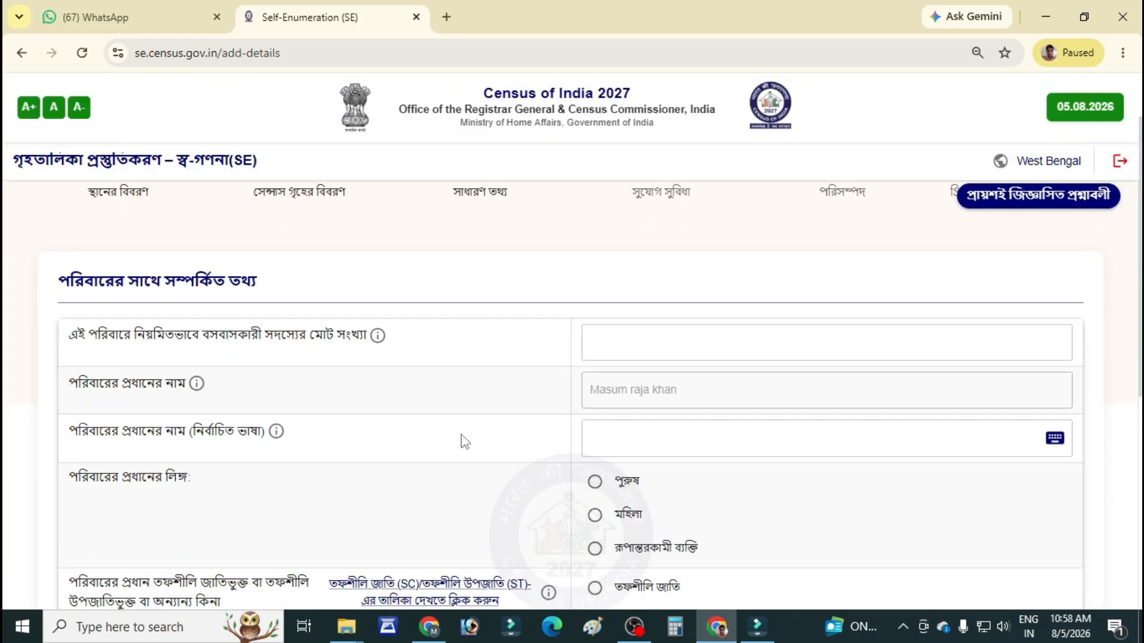
# Enter 3 as the total number of household members and fill in the head's name in Bengali
pyautogui.click(714, 442)
pyautogui.click(646, 343)
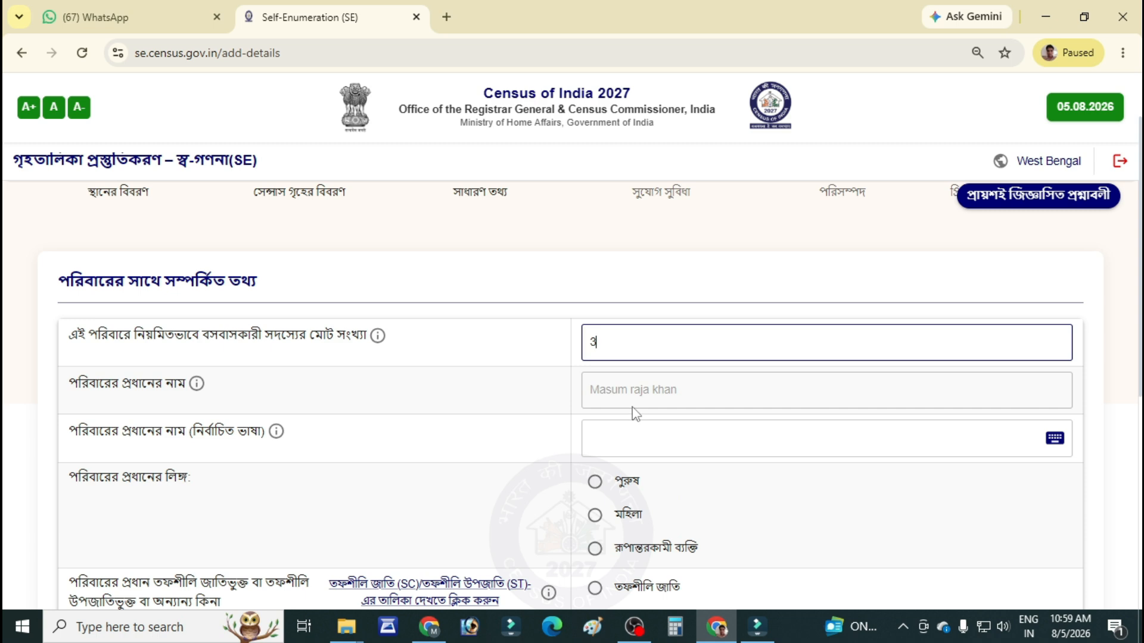
pyautogui.click(612, 438)
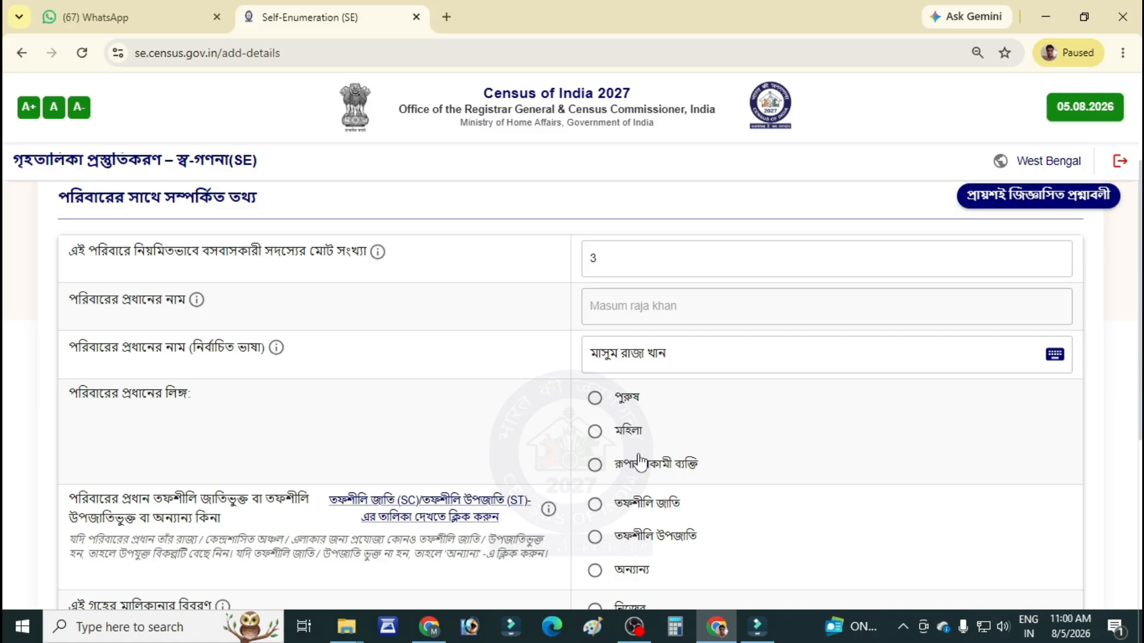
# Set the household head's gender to পুরুষ (male) and the caste/tribe category to অন্যান্য (other)
pyautogui.click(595, 399)
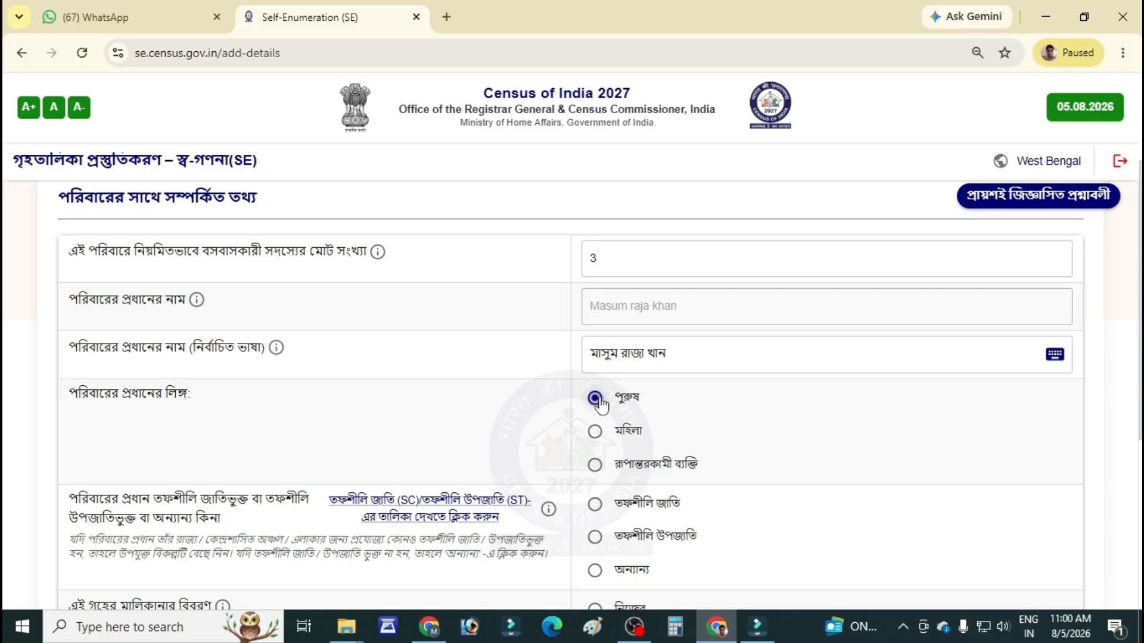
pyautogui.scroll(-3, 828, 414)
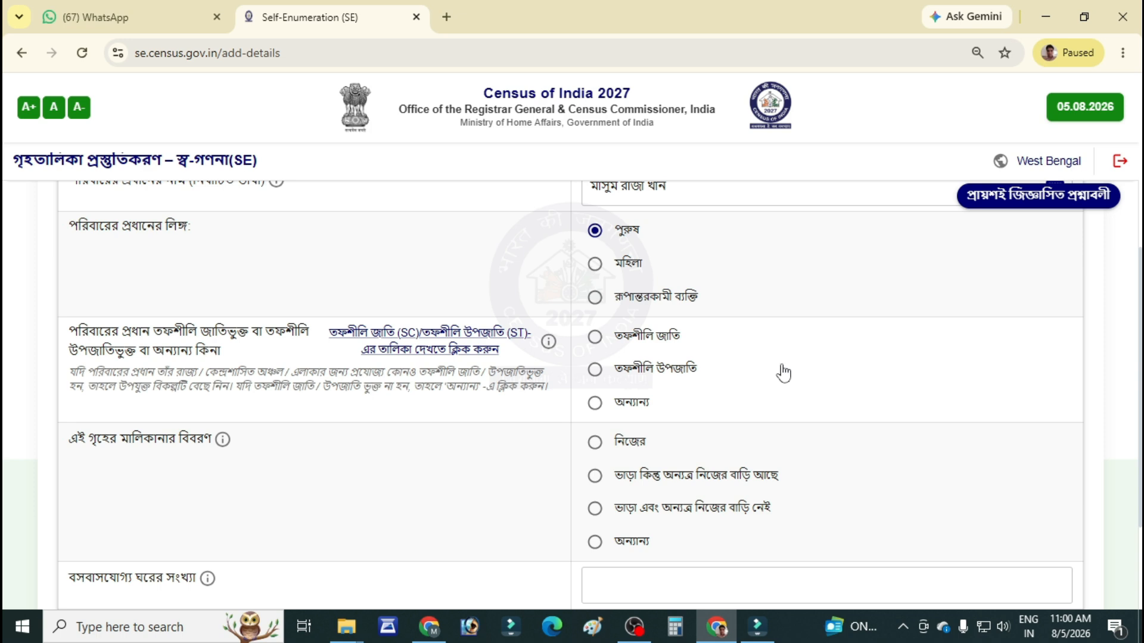
pyautogui.click(595, 404)
pyautogui.scroll(-2, 658, 447)
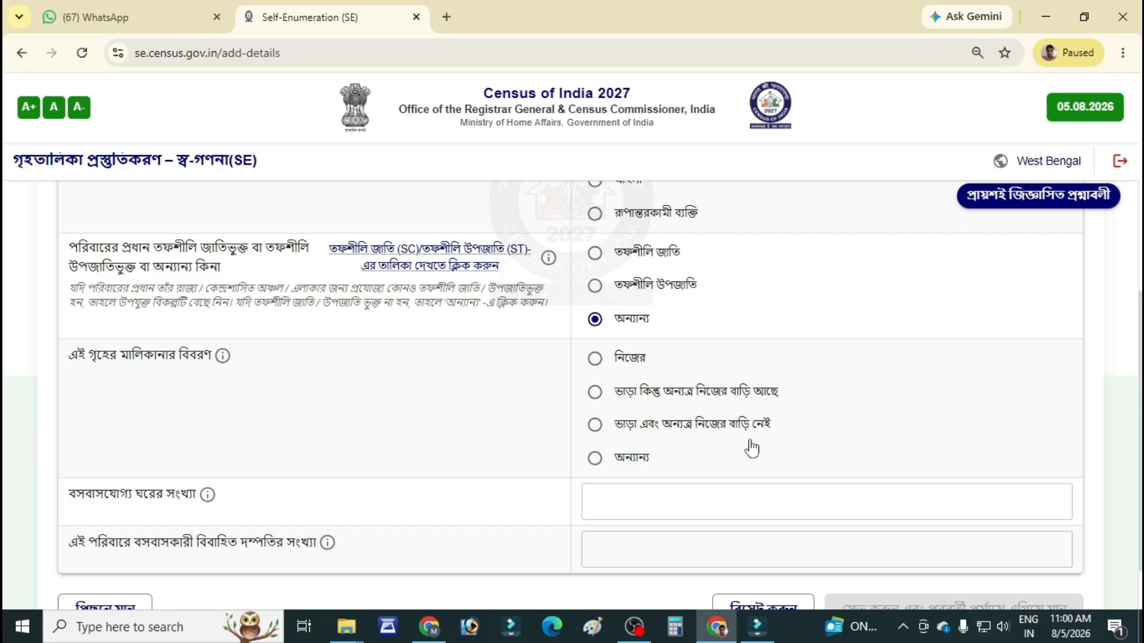
# Set the ownership status of the house to নিজের (own)
pyautogui.click(595, 424)
pyautogui.scroll(-2, 704, 447)
pyautogui.click(595, 285)
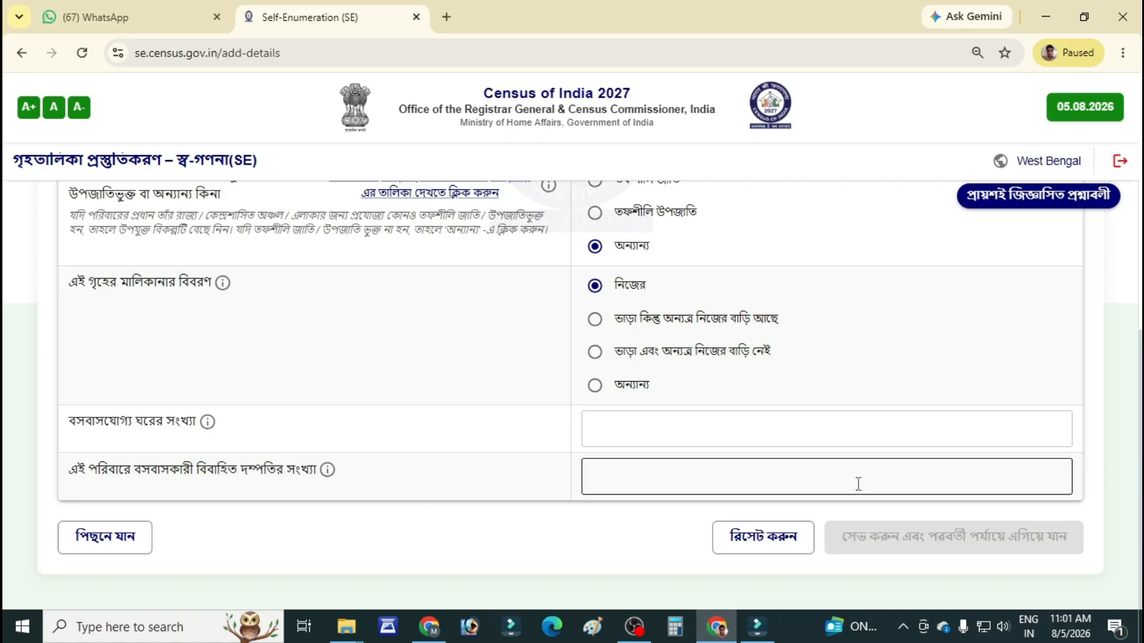
# Enter 1 as the number of dwelling rooms and 1 as the number of married couples in the household
pyautogui.click(614, 438)
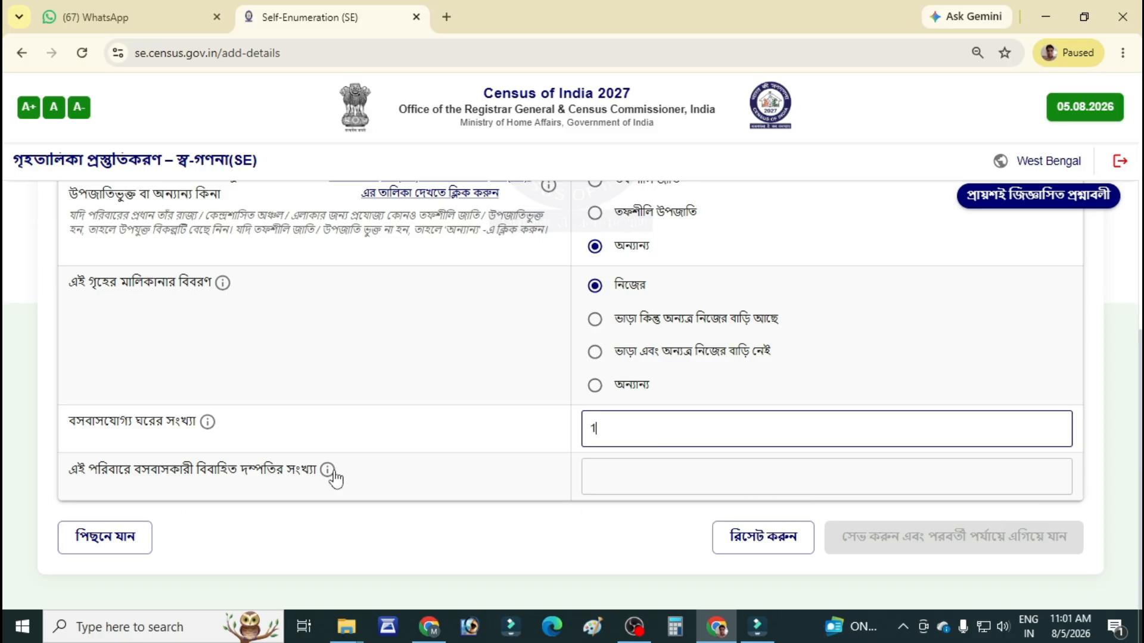
pyautogui.click(633, 491)
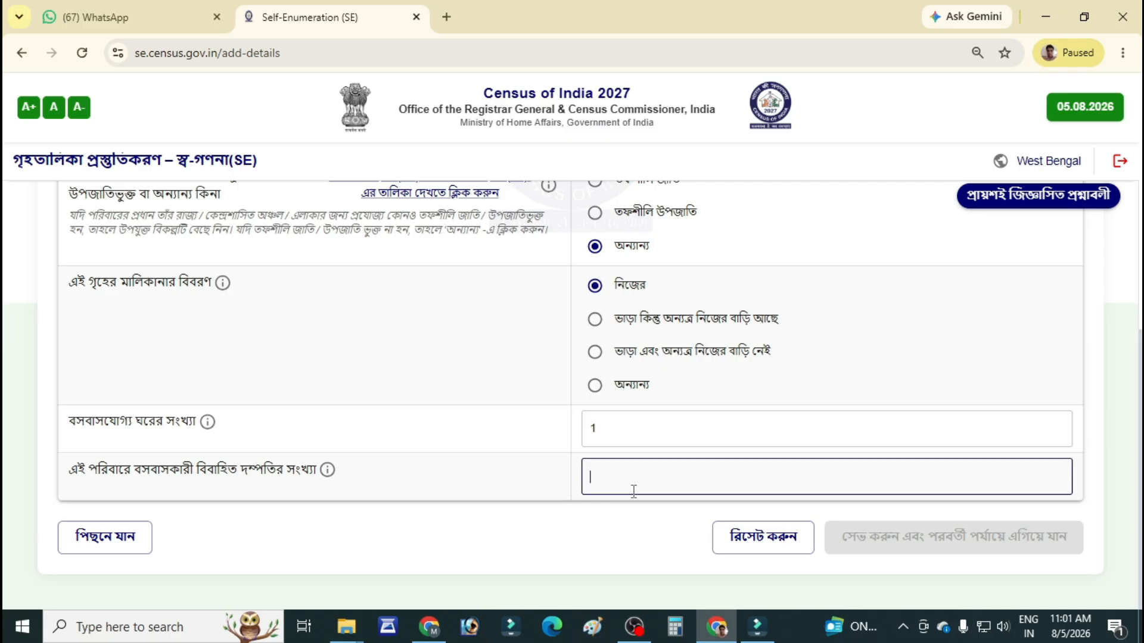
pyautogui.write('1')
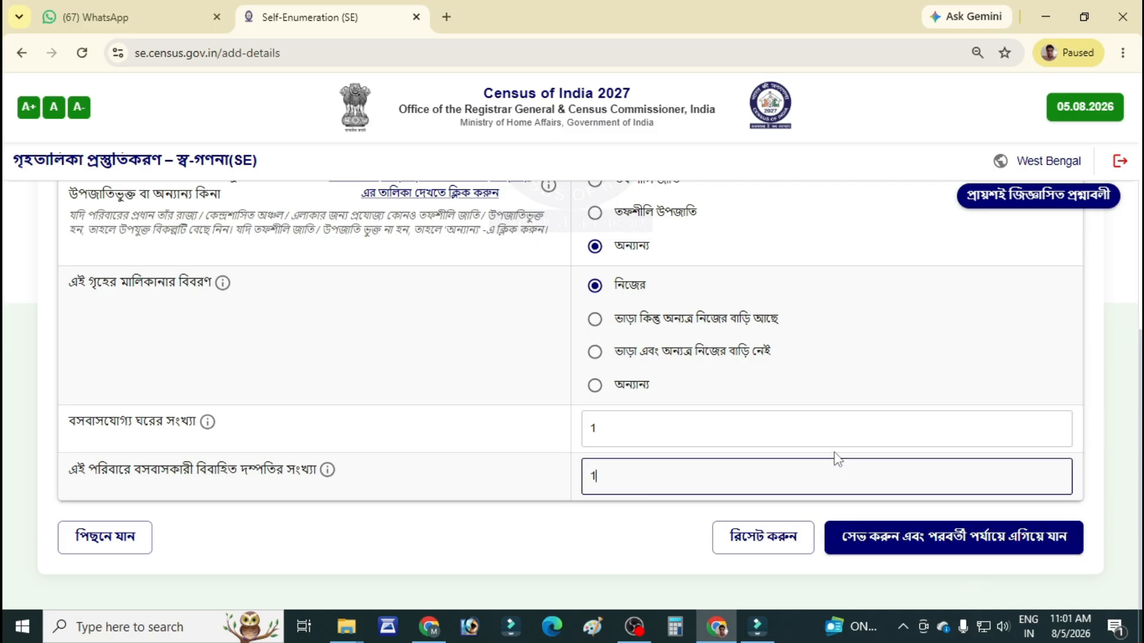
# Review the household answers, save them and confirm proceeding to the household facilities section
pyautogui.scroll(8, 804, 415)
pyautogui.scroll(-8, 804, 415)
pyautogui.click(911, 542)
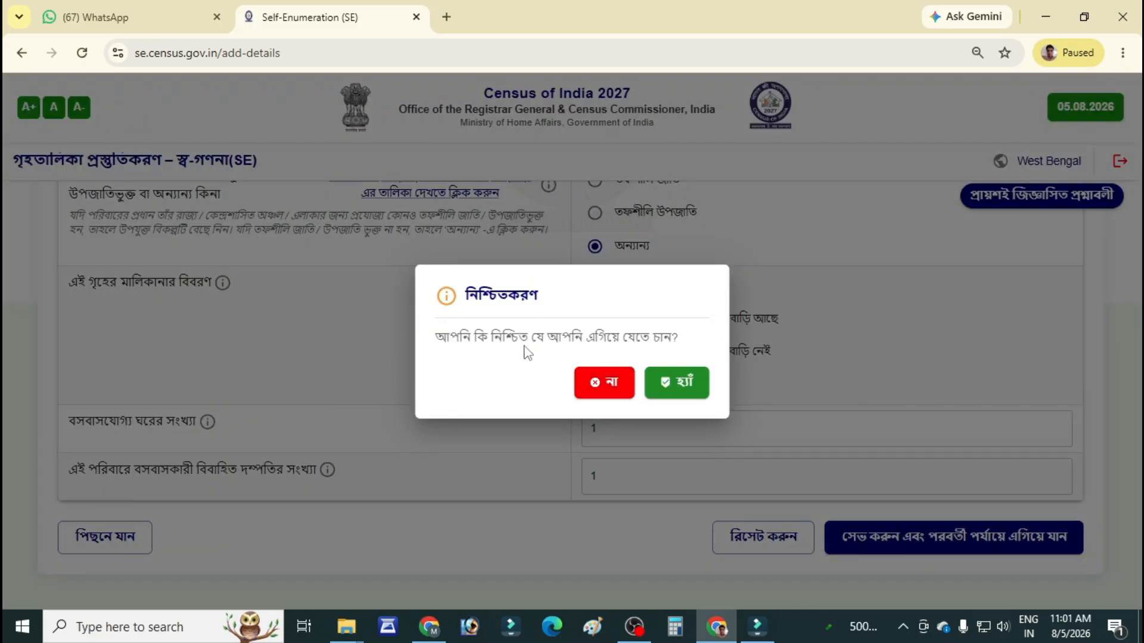
pyautogui.click(674, 388)
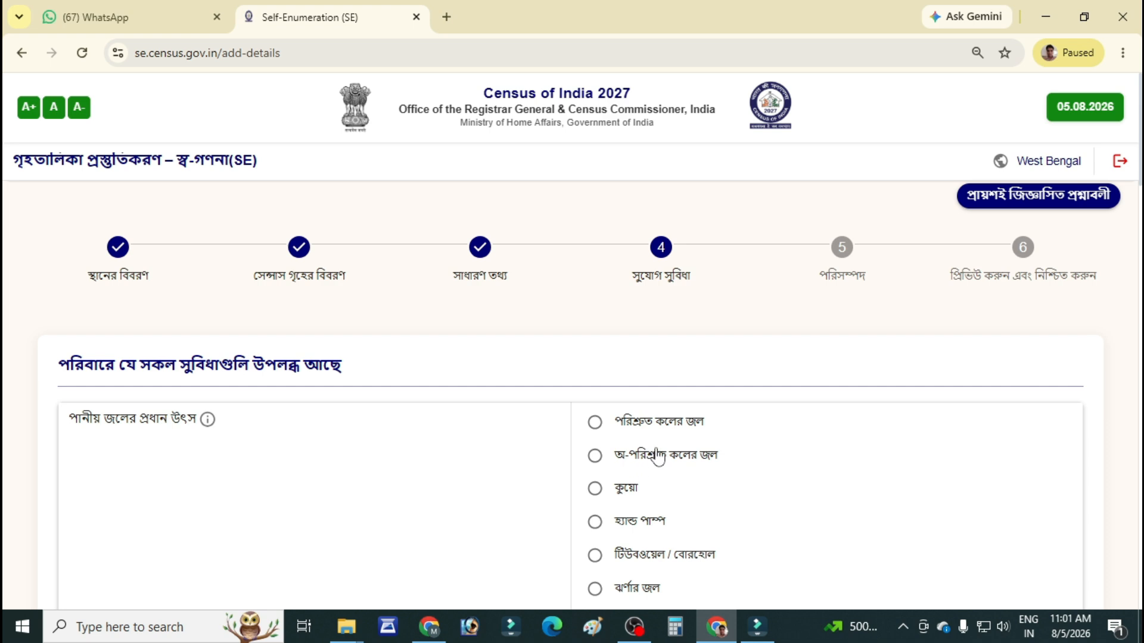
# Set the main drinking water source to টিউবওয়েল / বোরহোল (tube well/borehole) and its location to বাড়ির চৌহদ্দীর কাছে (near the premises)
pyautogui.scroll(-1, 736, 534)
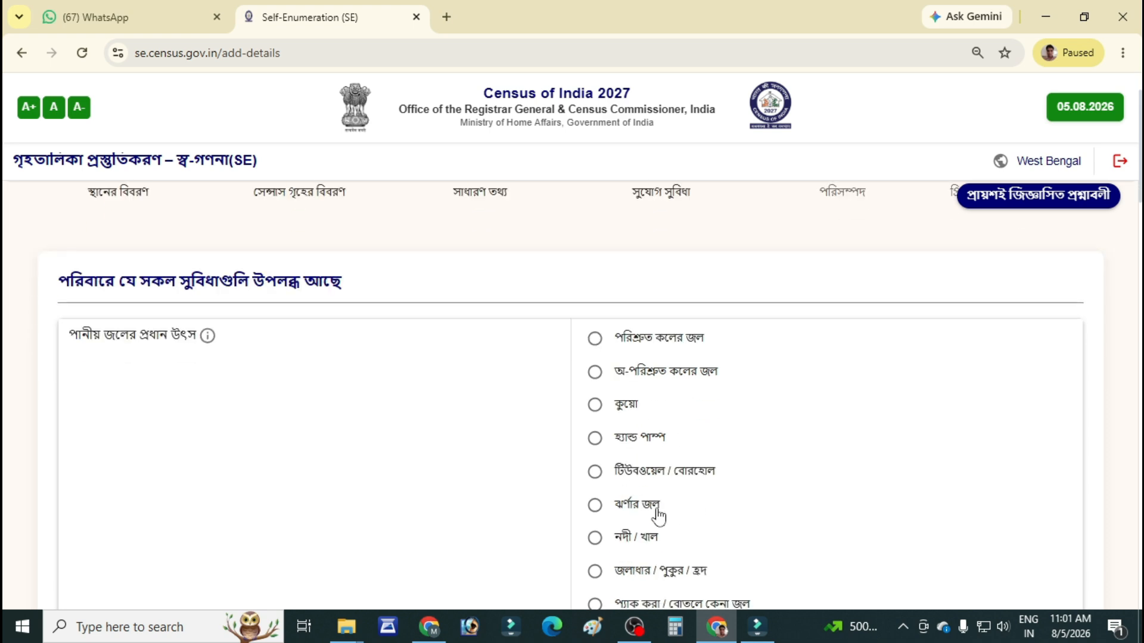
pyautogui.scroll(-1, 660, 517)
pyautogui.scroll(-1, 658, 518)
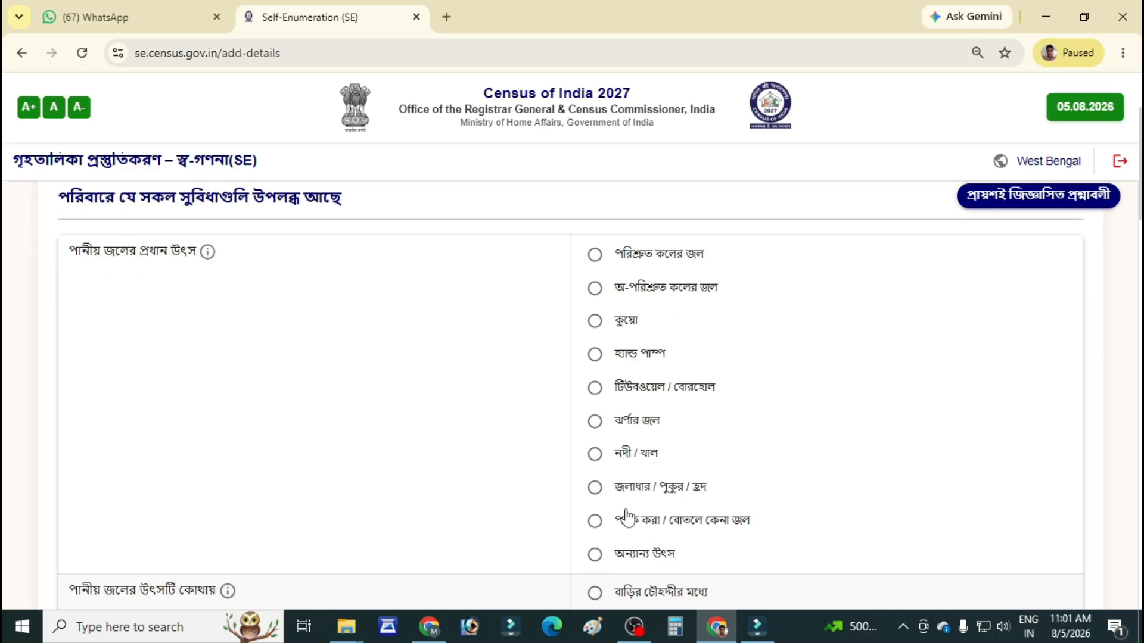
pyautogui.scroll(-1, 673, 530)
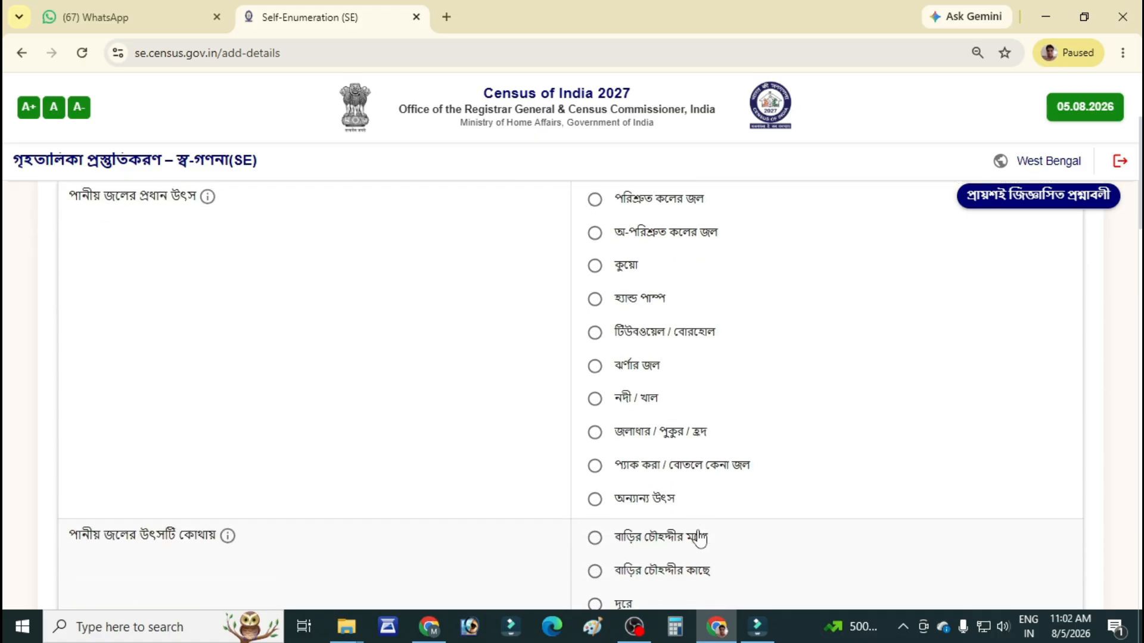
pyautogui.scroll(1, 697, 528)
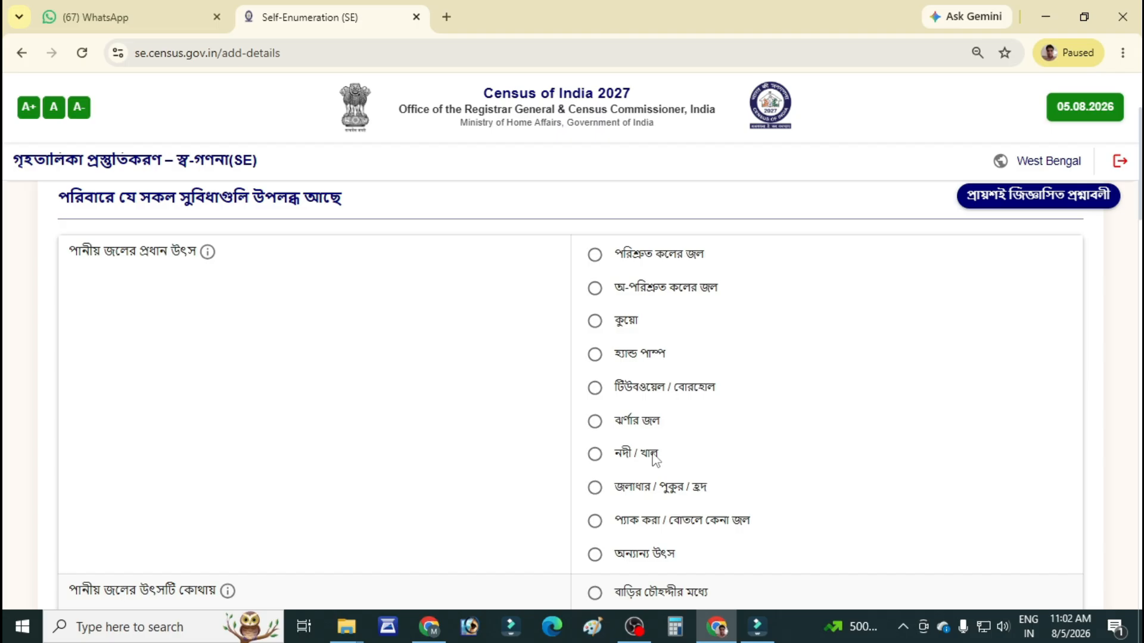
pyautogui.click(594, 389)
pyautogui.scroll(-2, 705, 434)
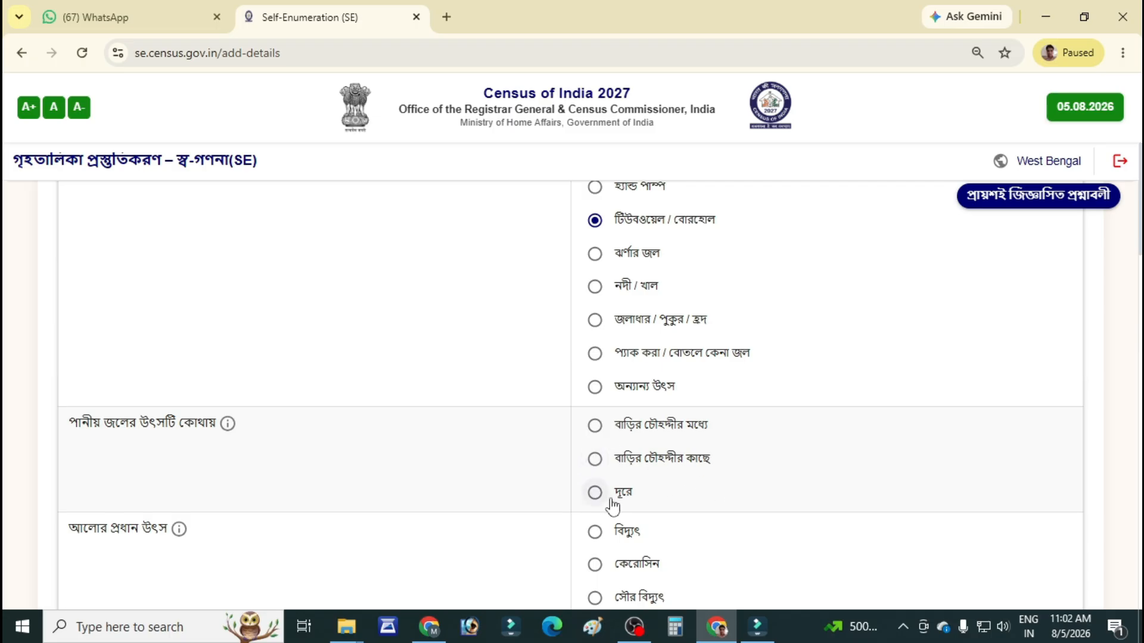
pyautogui.click(594, 459)
# Set the main lighting source to বিদ্যুৎ (electricity) and toilet availability to কেবলমাত্র এই পরিবারটির ব্যবহারের জন্য (exclusive to this household)
pyautogui.scroll(-2, 132, 390)
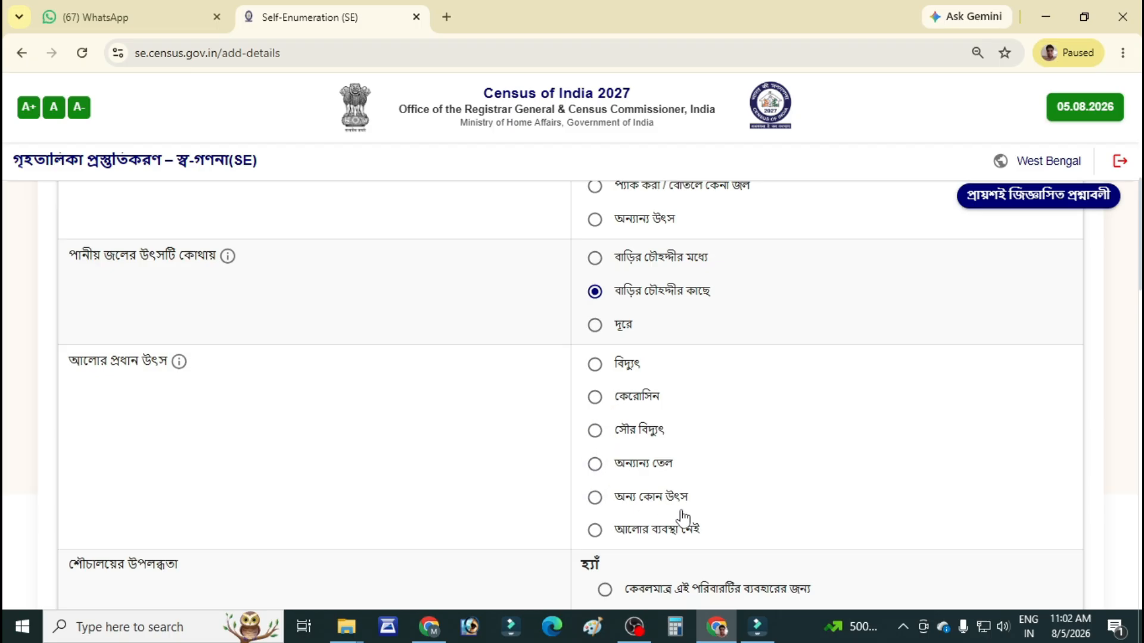
pyautogui.click(598, 367)
pyautogui.scroll(-3, 620, 480)
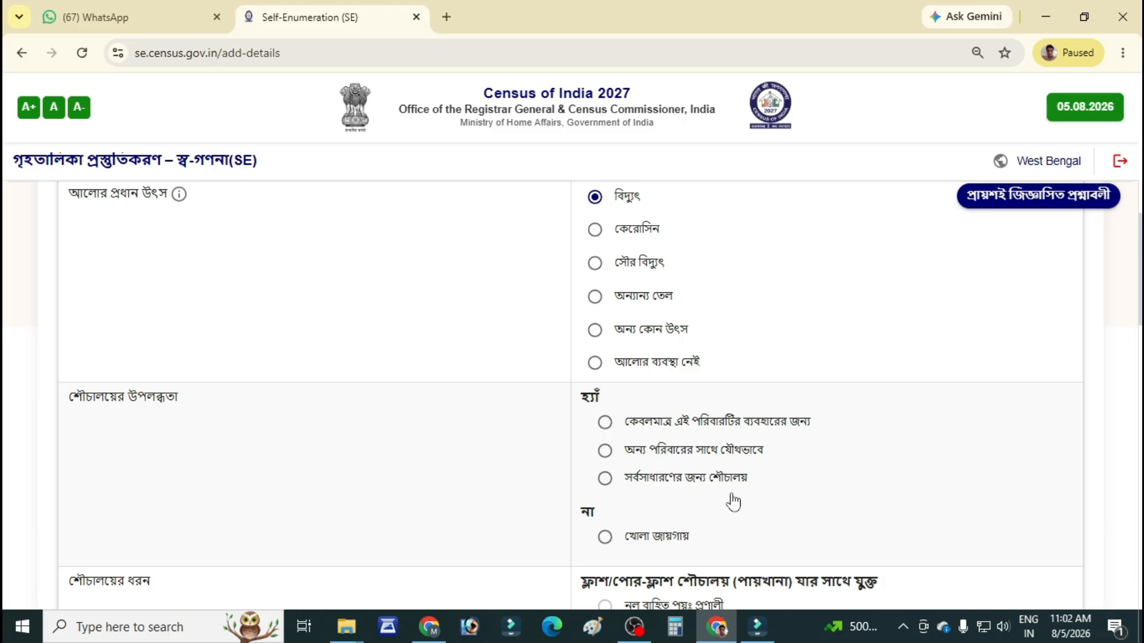
pyautogui.click(605, 423)
# Set the toilet type to অন্যান্য পায়খানা (other latrine) in the flush/pour-flush group and check the remaining toilet options
pyautogui.scroll(-3, 631, 501)
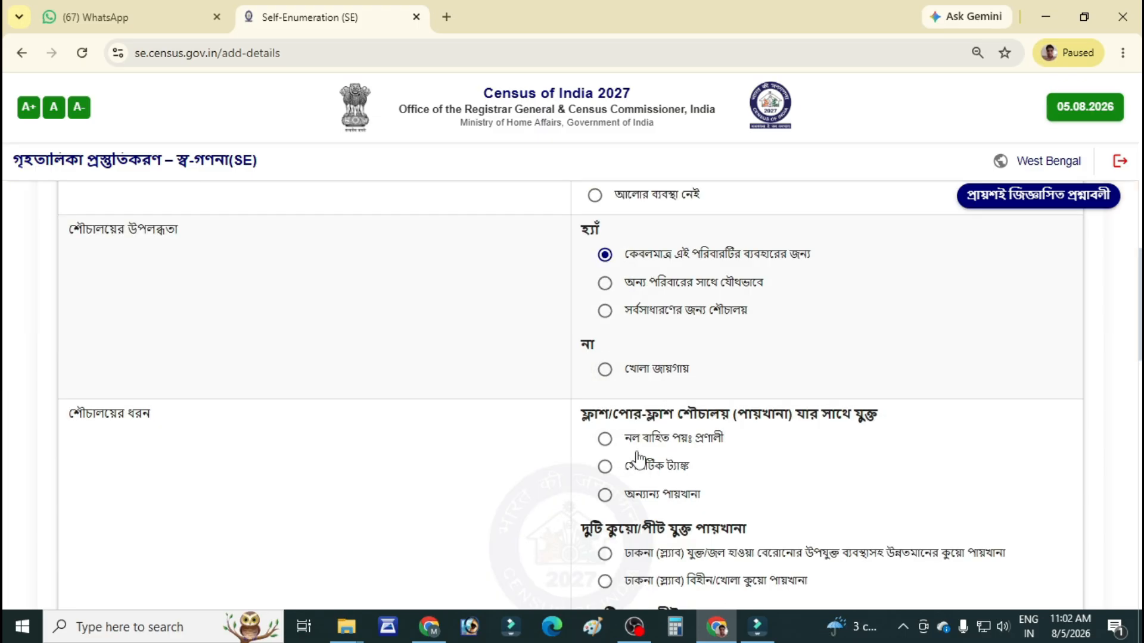
pyautogui.scroll(-2, 288, 478)
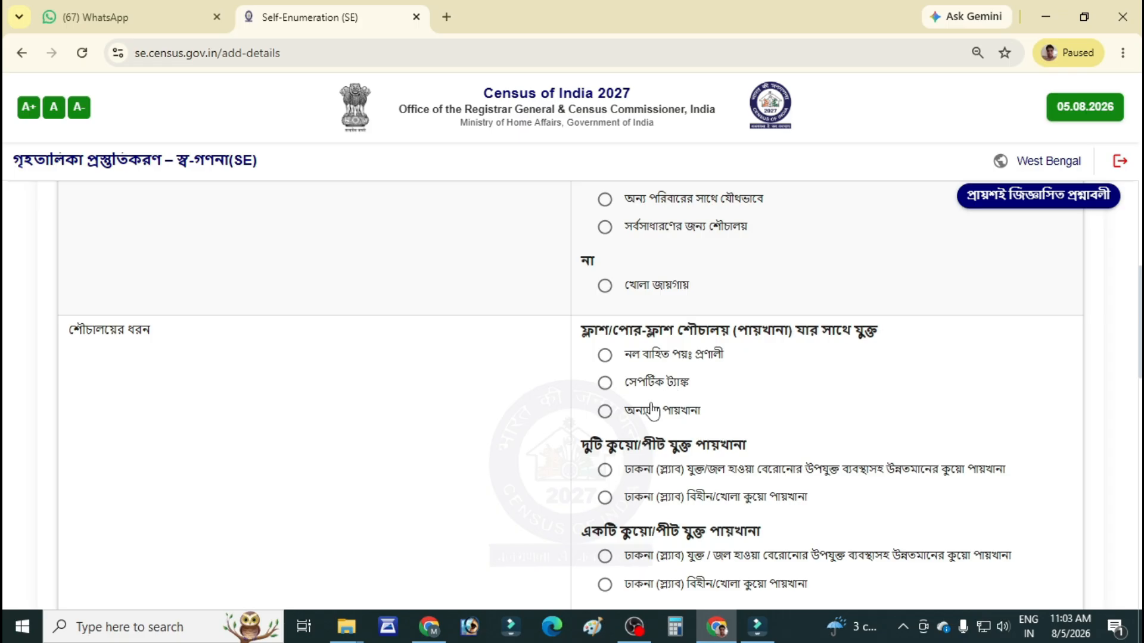
pyautogui.click(604, 411)
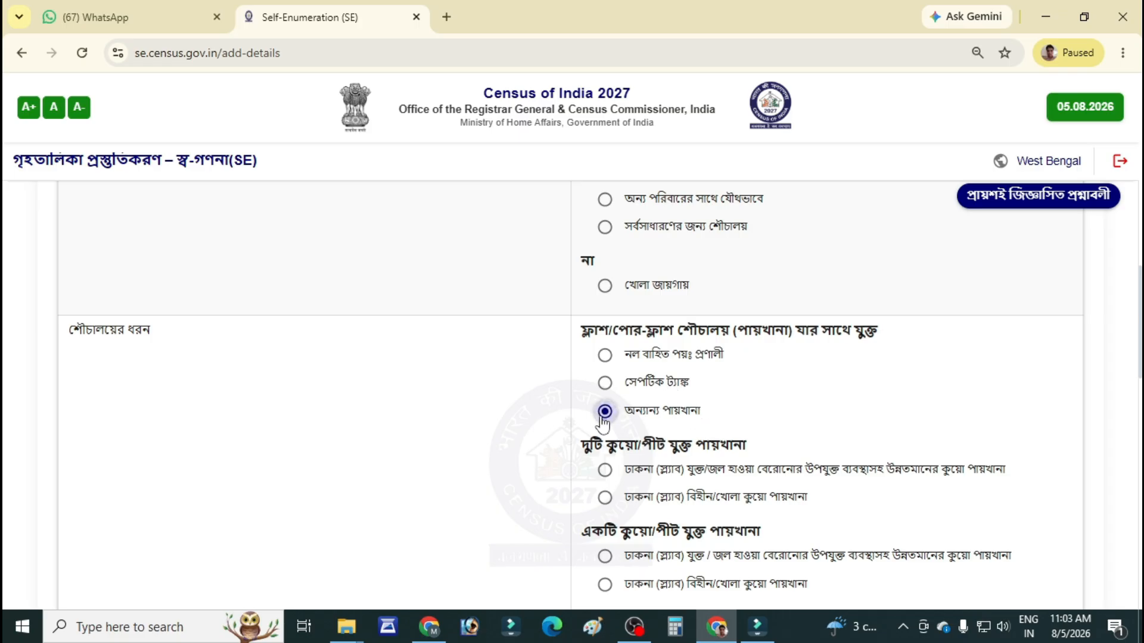
pyautogui.scroll(-2, 688, 445)
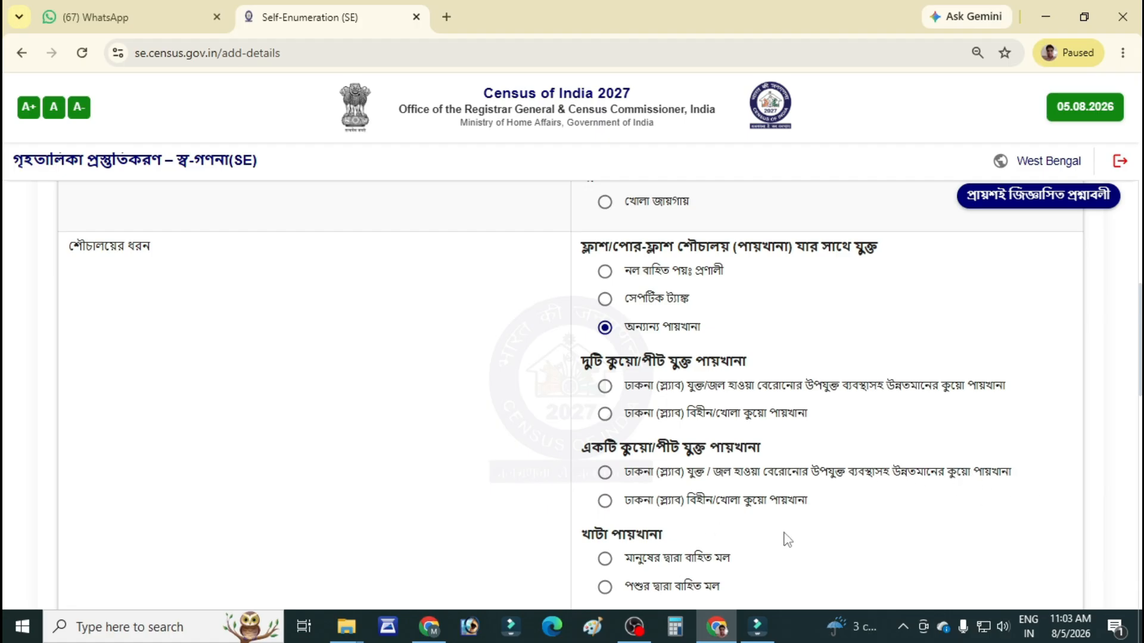
pyautogui.scroll(-1, 788, 539)
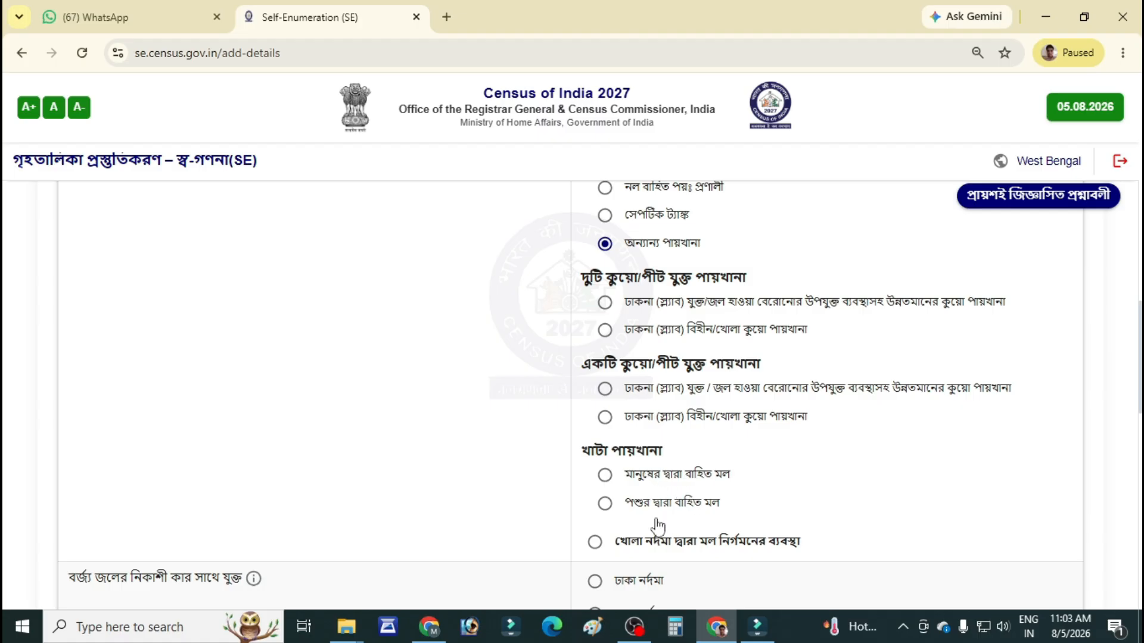
pyautogui.scroll(1, 715, 527)
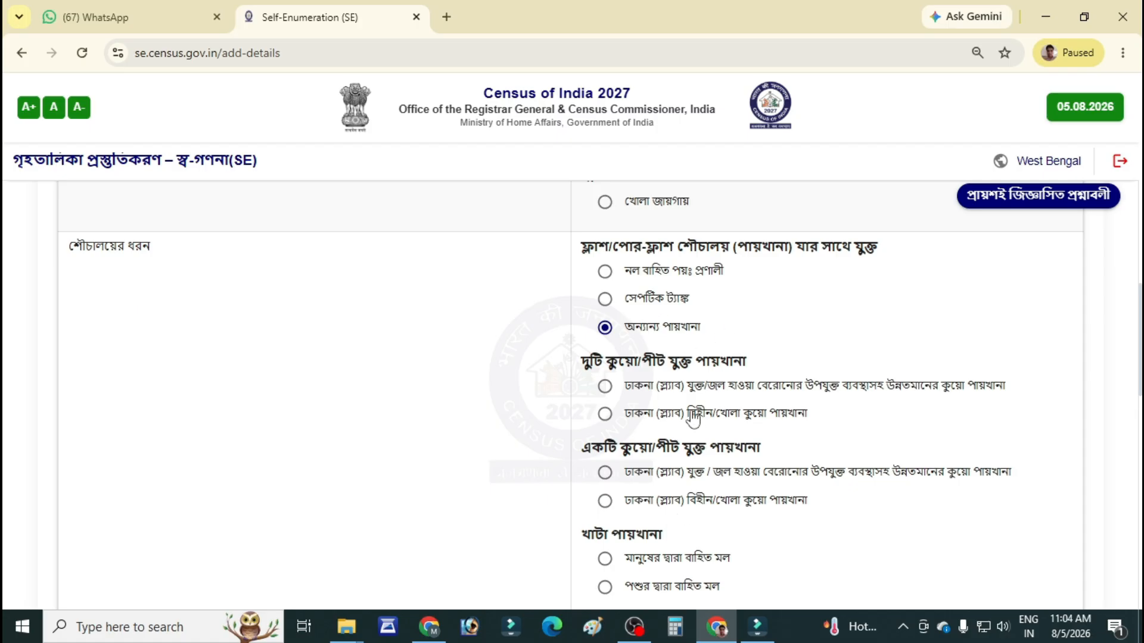
# Set the wastewater outlet to খোলা নর্দমা (open drain) and answer না (no) for a bathing facility within the premises
pyautogui.scroll(-3, 692, 416)
pyautogui.scroll(-1, 691, 417)
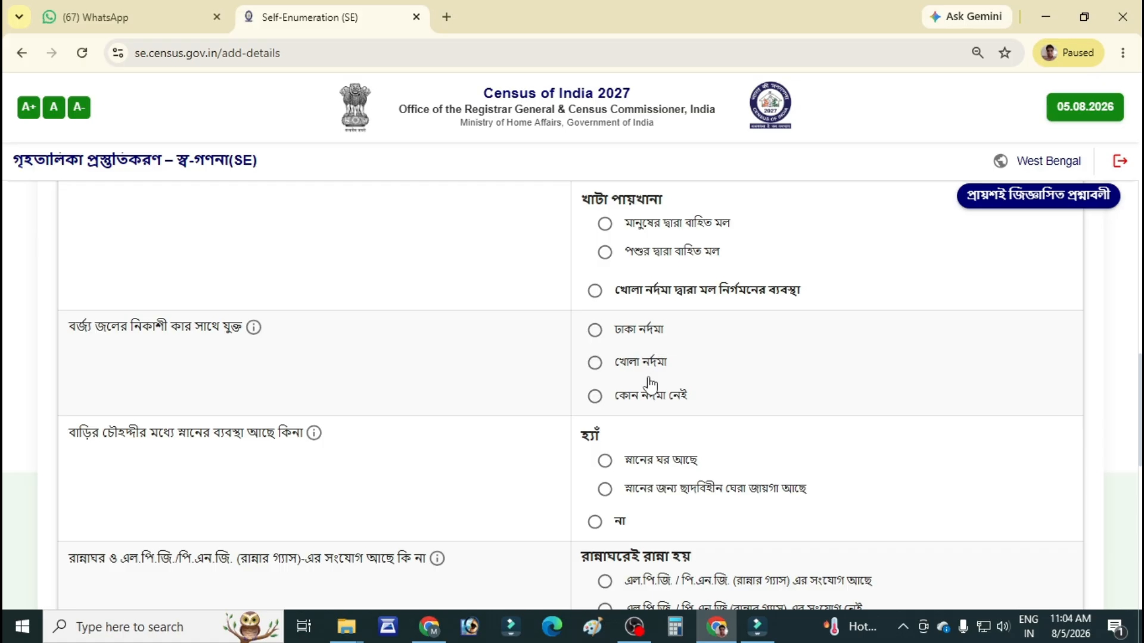
pyautogui.click(595, 362)
pyautogui.scroll(-1, 406, 425)
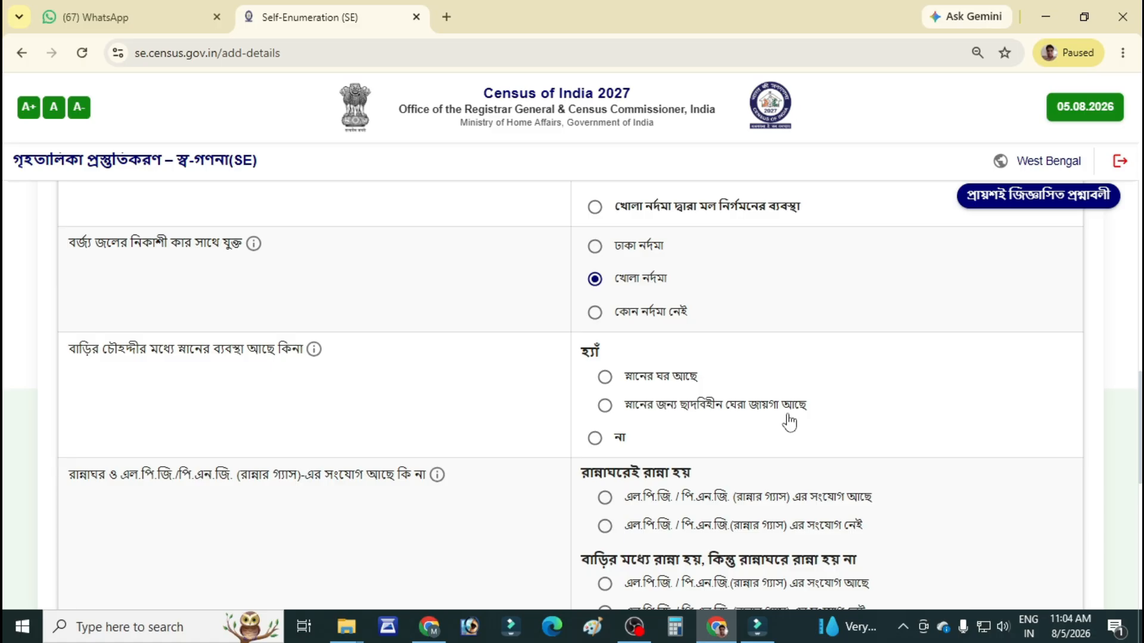
pyautogui.click(637, 439)
# Record that cooking is done in the kitchen with an LPG/PNG connection
pyautogui.scroll(-1, 441, 480)
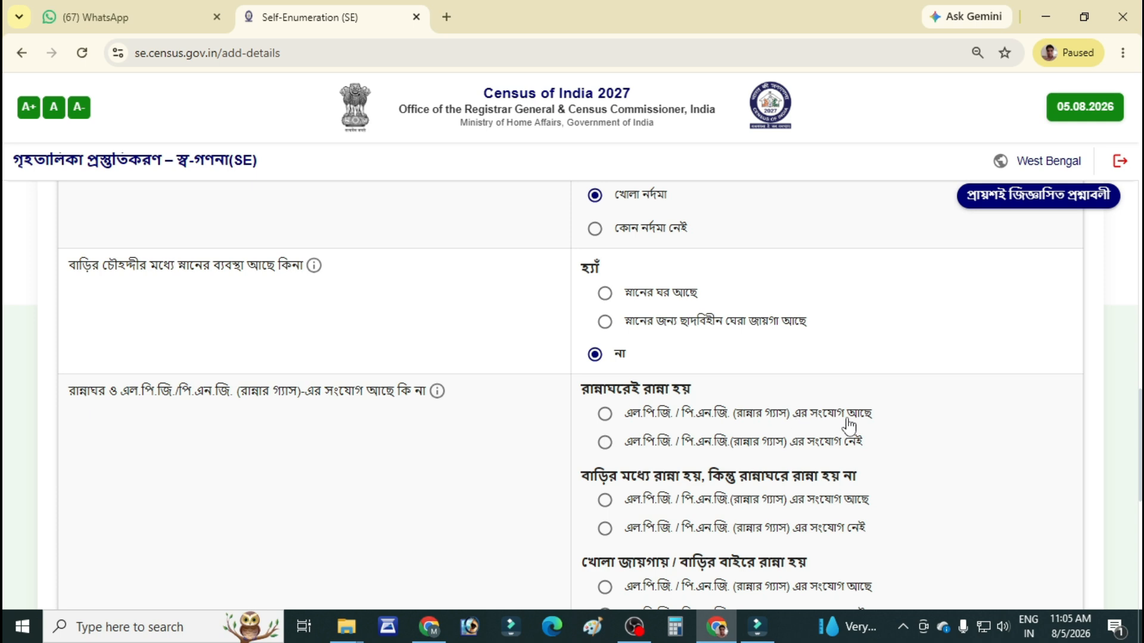
pyautogui.click(606, 415)
pyautogui.scroll(-1, 669, 515)
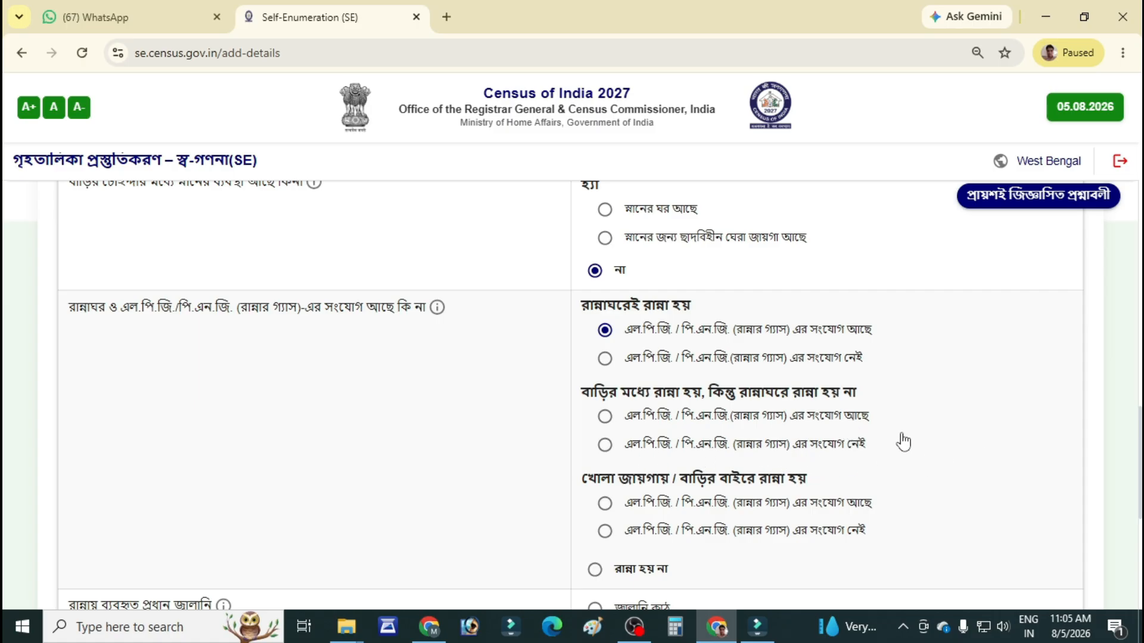
pyautogui.scroll(-2, 899, 439)
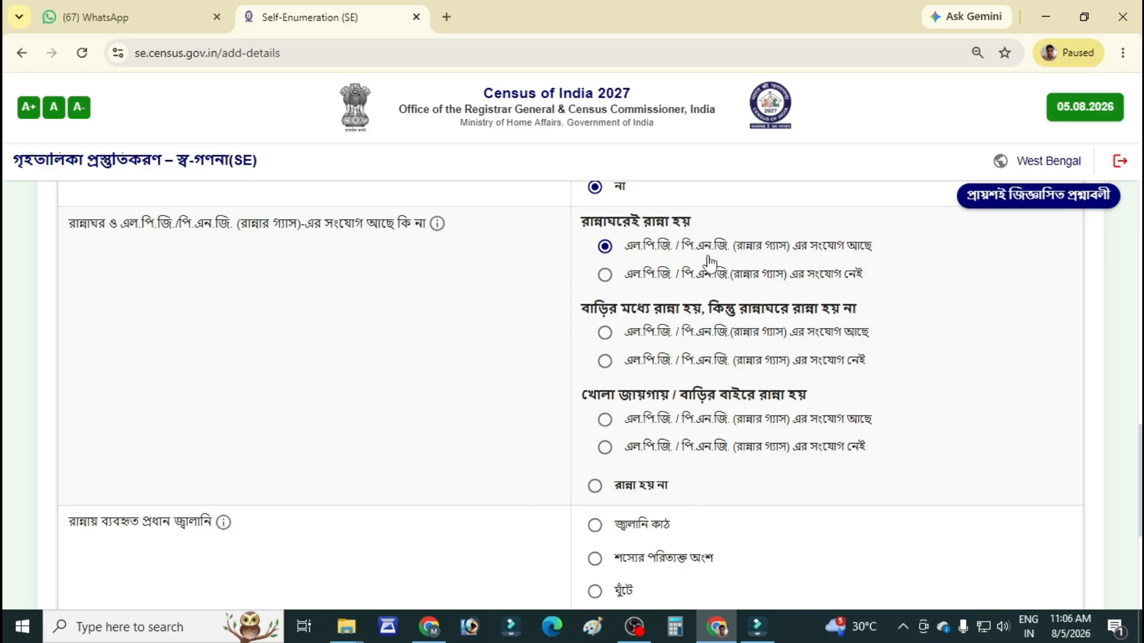
# Set the main cooking fuel to জ্বালানি কাঠ (firewood), then save the facilities answers and confirm proceeding to the assets section
pyautogui.scroll(-2, 631, 492)
pyautogui.scroll(-3, 631, 488)
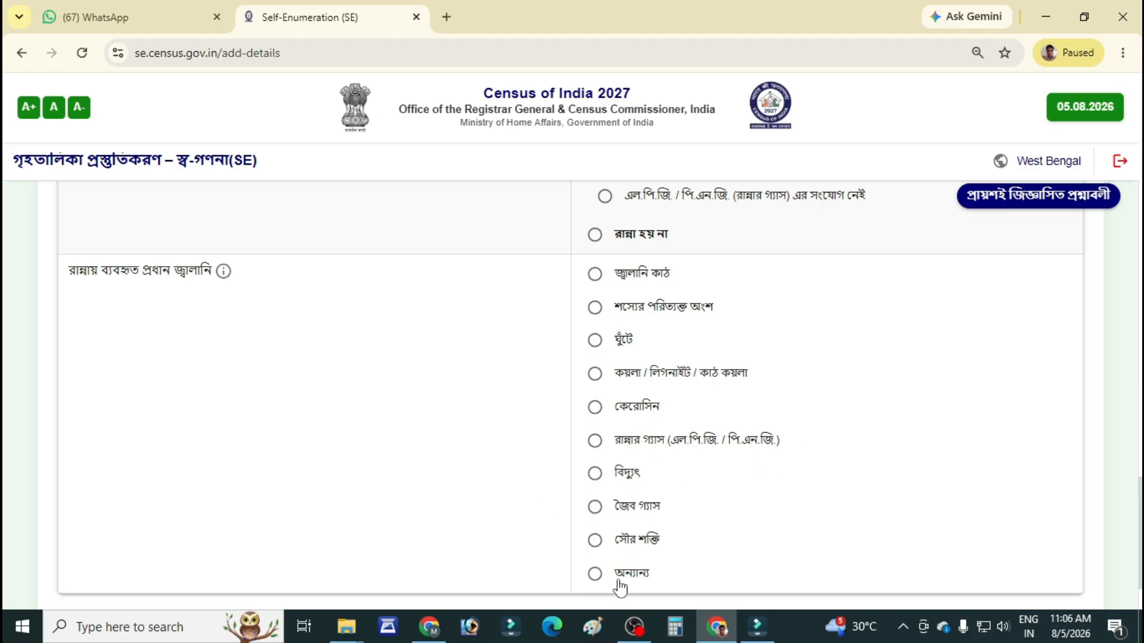
pyautogui.click(594, 280)
pyautogui.scroll(-2, 597, 448)
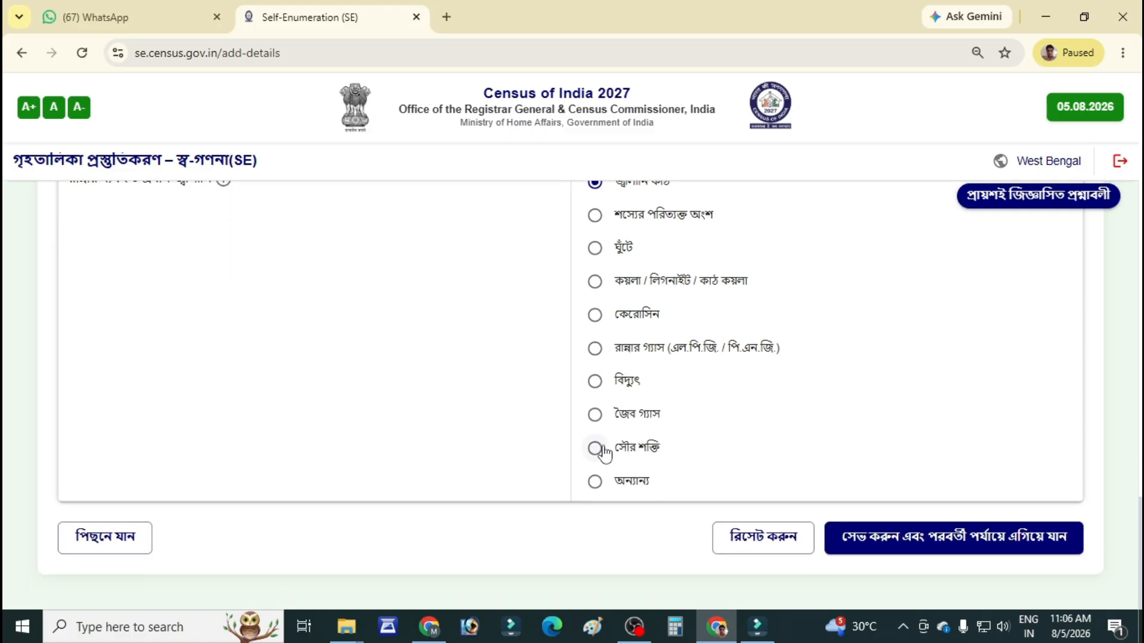
pyautogui.click(915, 545)
pyautogui.click(672, 385)
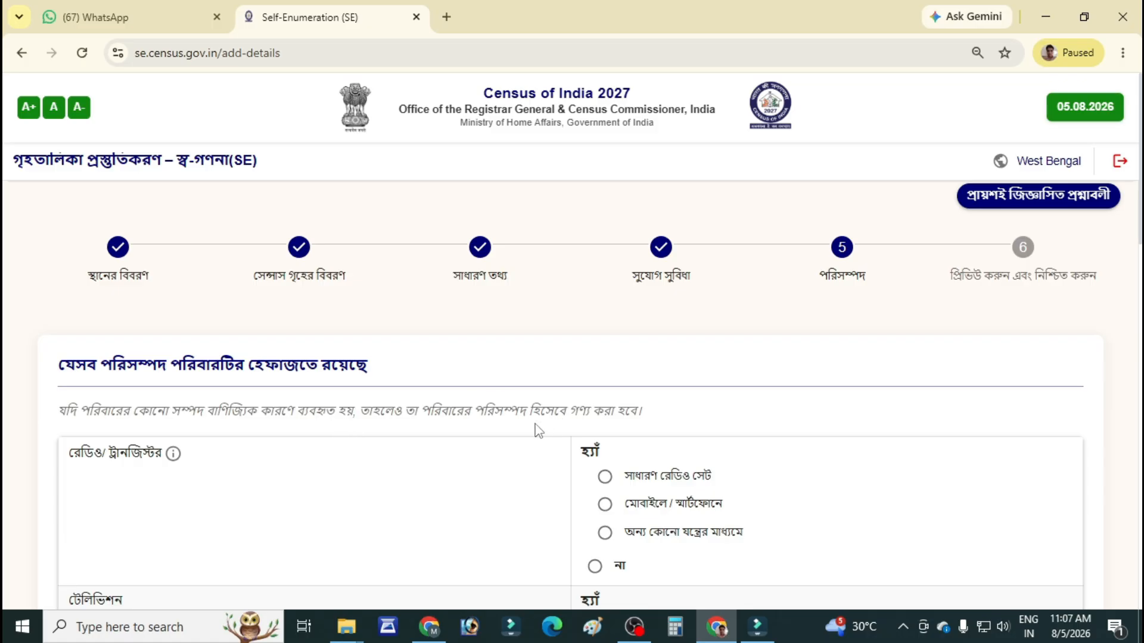
# Set radio/transistor access to মোবাইলে / স্মার্টফোনে (on mobile/smartphone) and television to না (no)
pyautogui.scroll(-1, 611, 429)
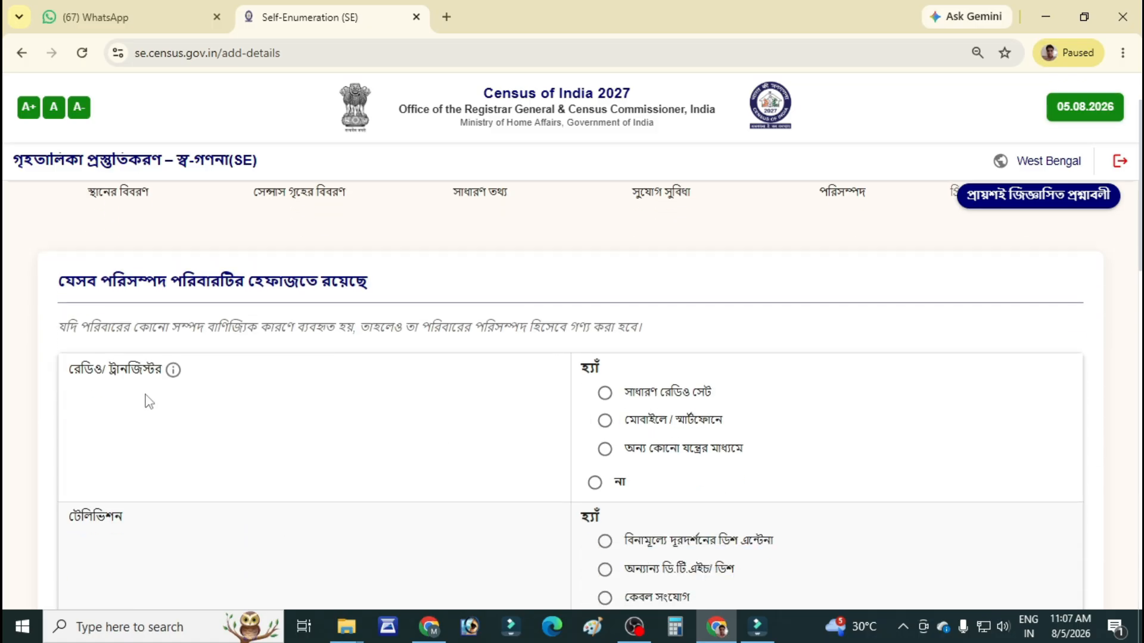
pyautogui.click(657, 428)
pyautogui.scroll(-1, 643, 434)
pyautogui.scroll(-1, 645, 433)
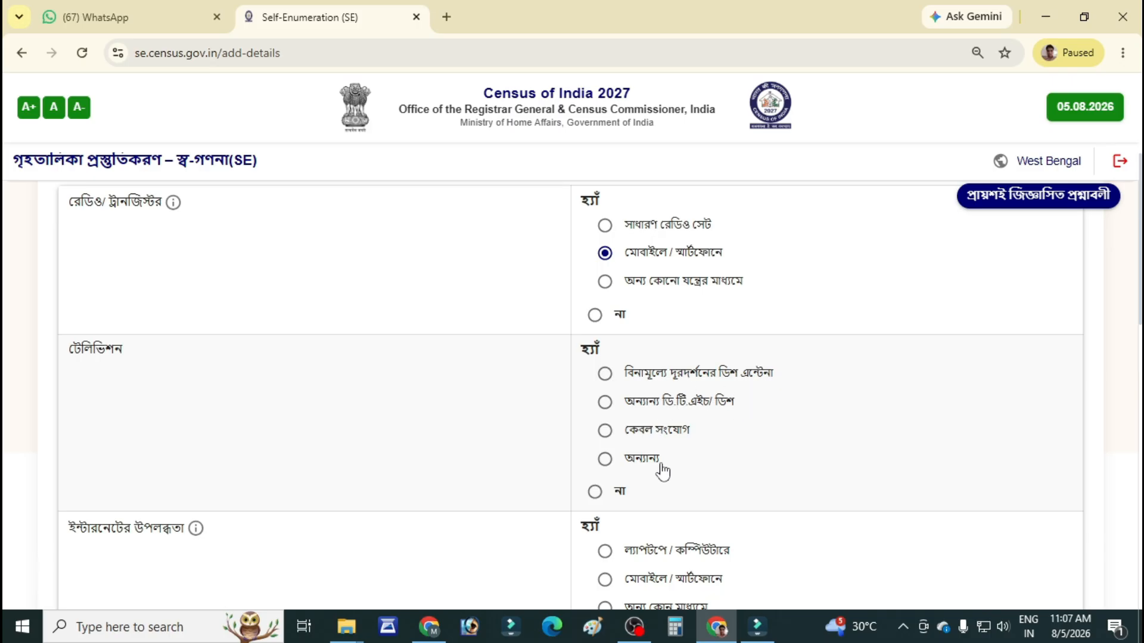
pyautogui.click(594, 492)
# Set internet availability to মোবাইলে / স্মার্টফোনে (on mobile/smartphone) and laptop/computer to না (no)
pyautogui.scroll(-3, 686, 492)
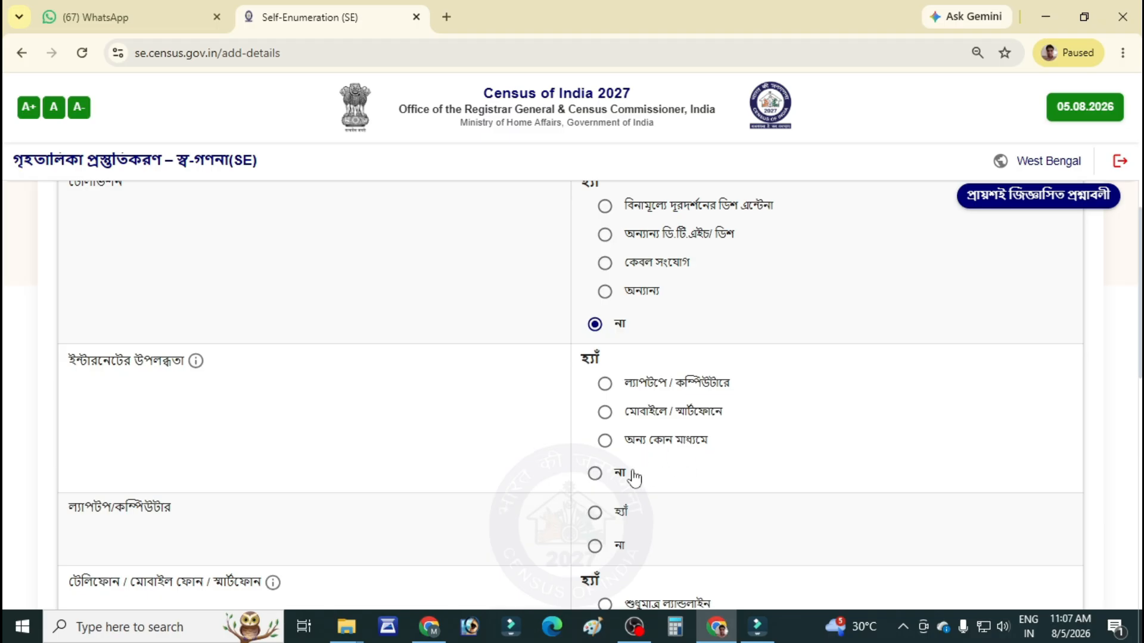
pyautogui.click(605, 413)
pyautogui.scroll(-3, 212, 341)
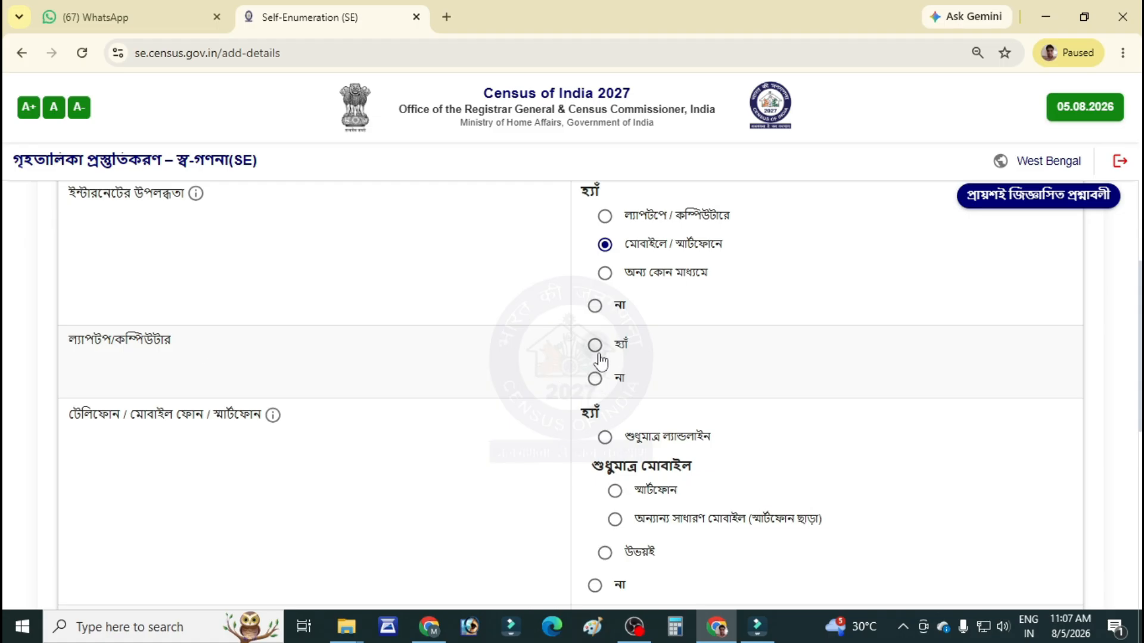
pyautogui.click(595, 378)
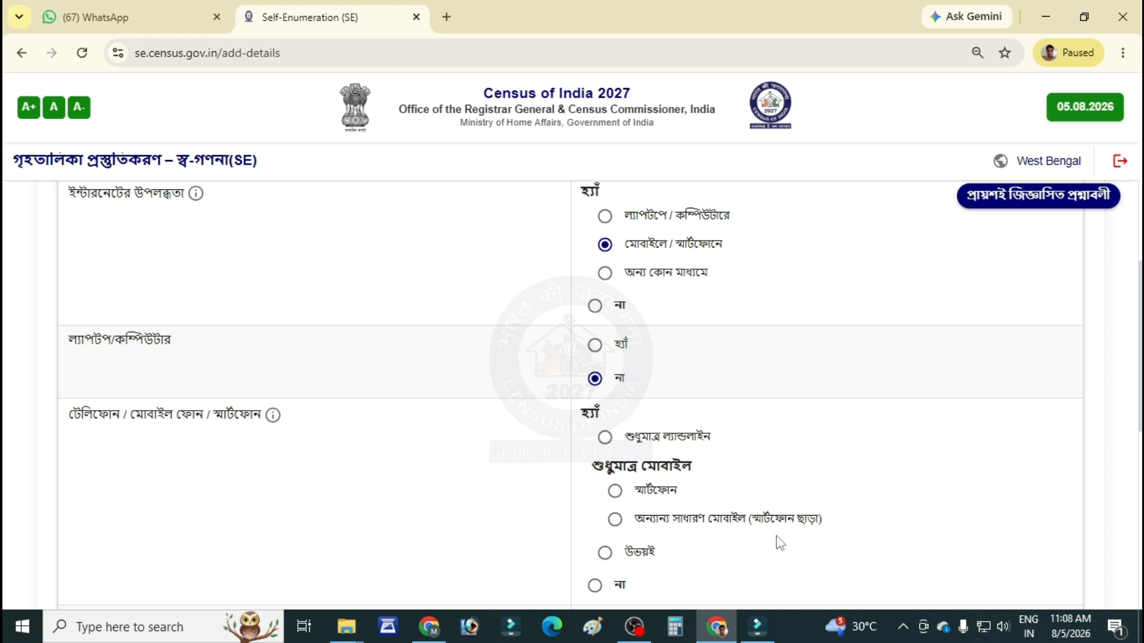
# Set the household's phone type to স্মার্টফোন (smartphone) and its two-wheeler to স্কুটার / মোটরসাইকেল / মোপেড (scooter/motorcycle/moped)
pyautogui.scroll(-3, 780, 540)
pyautogui.click(615, 323)
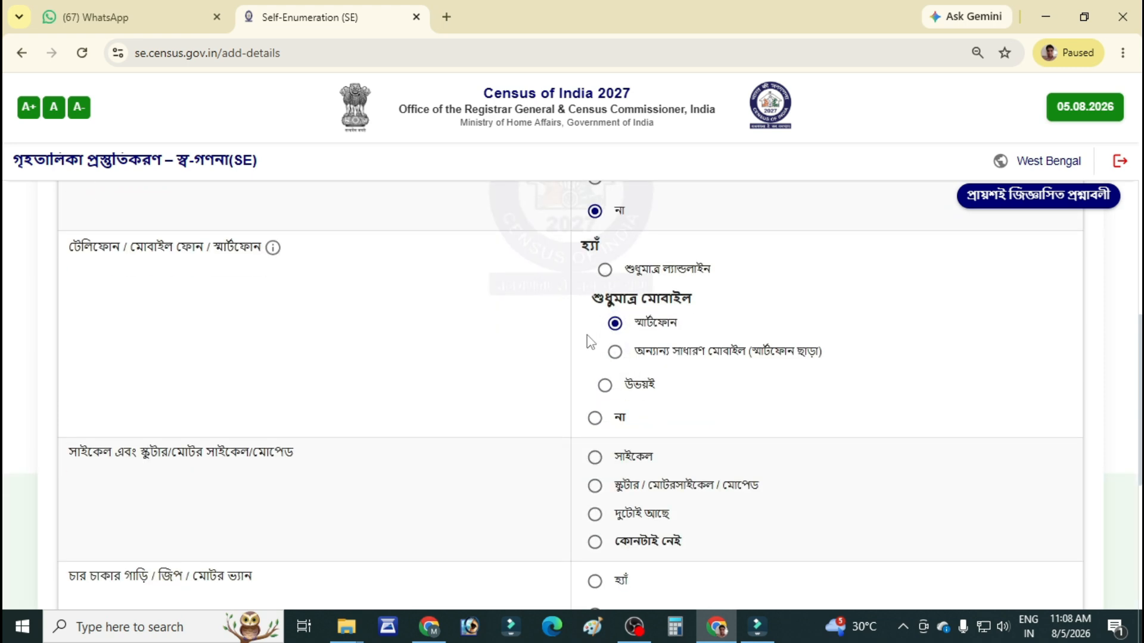
pyautogui.scroll(-2, 430, 391)
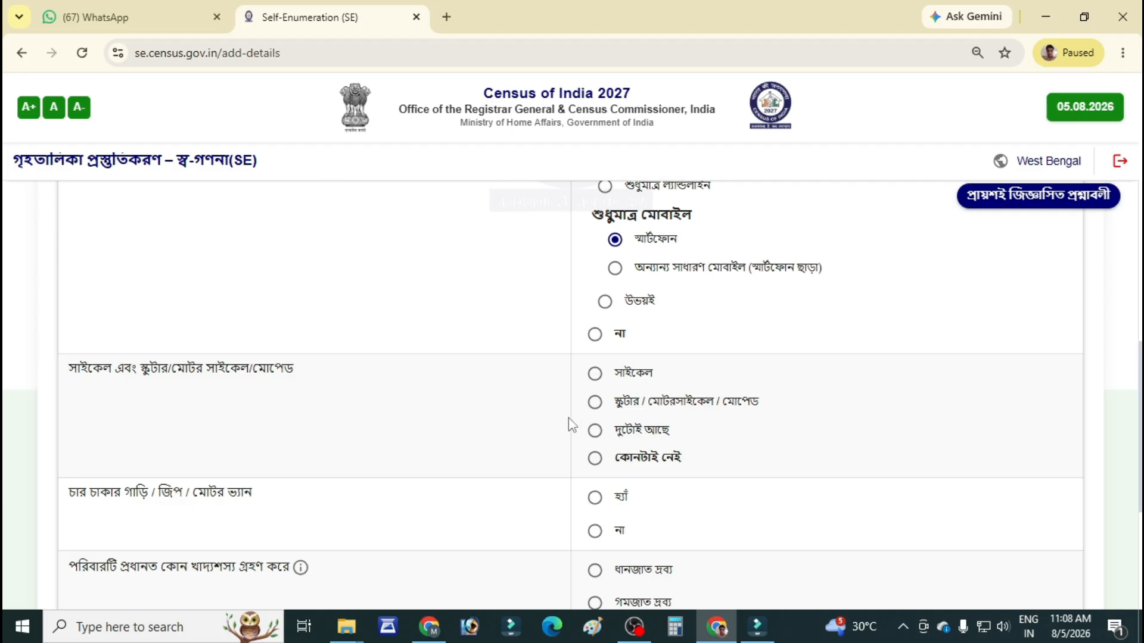
pyautogui.click(595, 402)
# Answer না (no) for car/jeep/van and set the main cereal consumed to ধানজাত দ্রব্য (rice products)
pyautogui.scroll(-3, 667, 438)
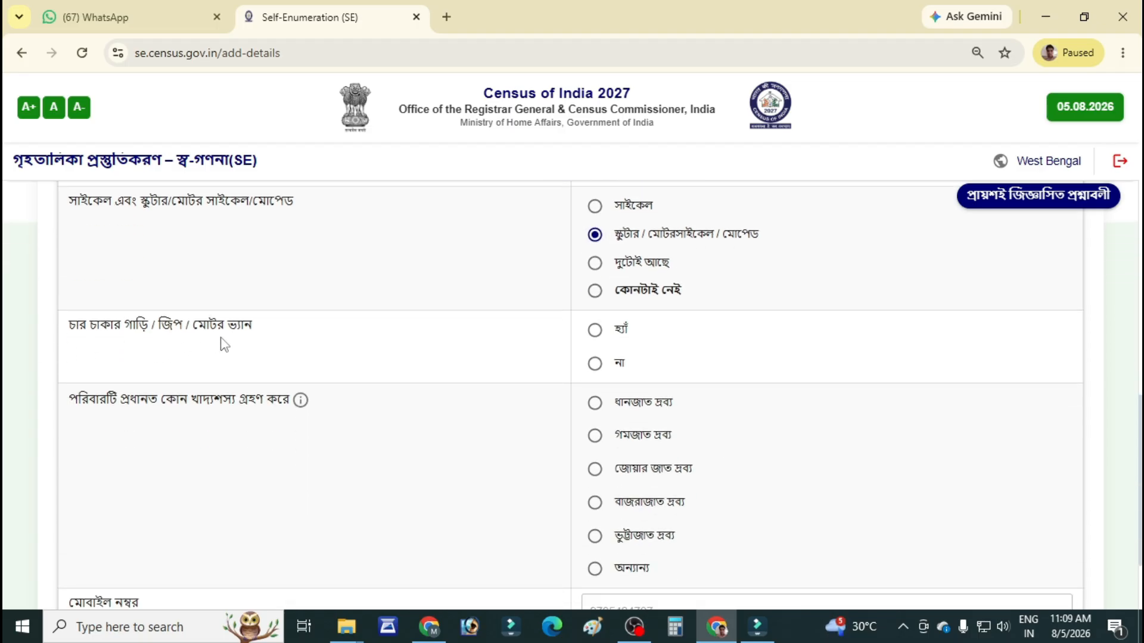
pyautogui.click(595, 365)
pyautogui.click(595, 404)
# Save the household assets answers and confirm proceeding to the preview section
pyautogui.scroll(-1, 666, 461)
pyautogui.scroll(-2, 668, 464)
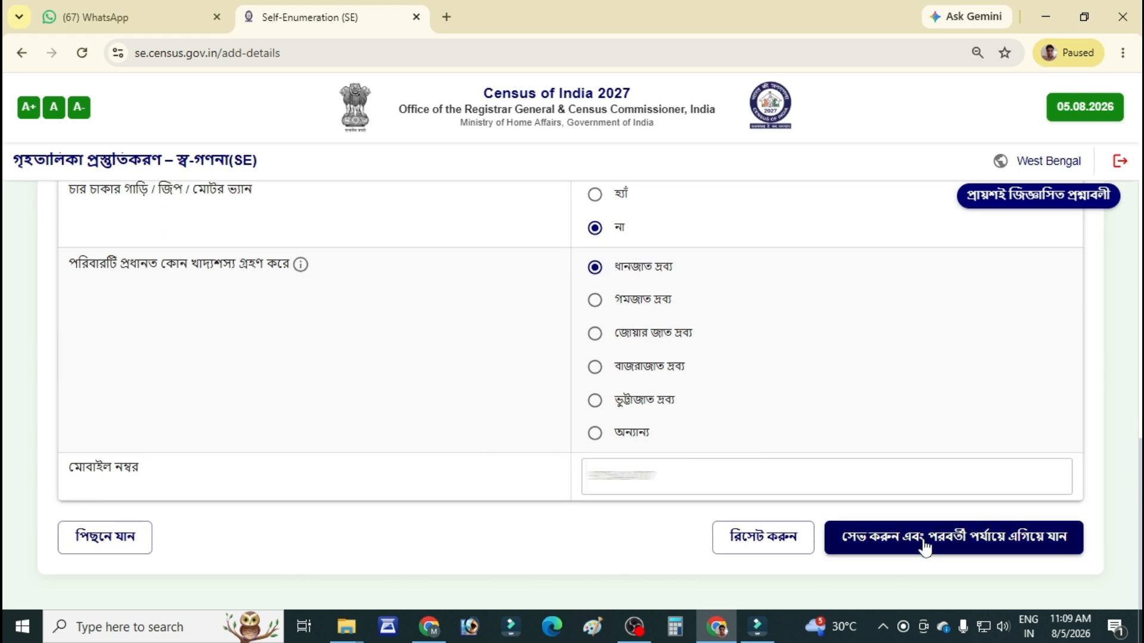
pyautogui.click(893, 552)
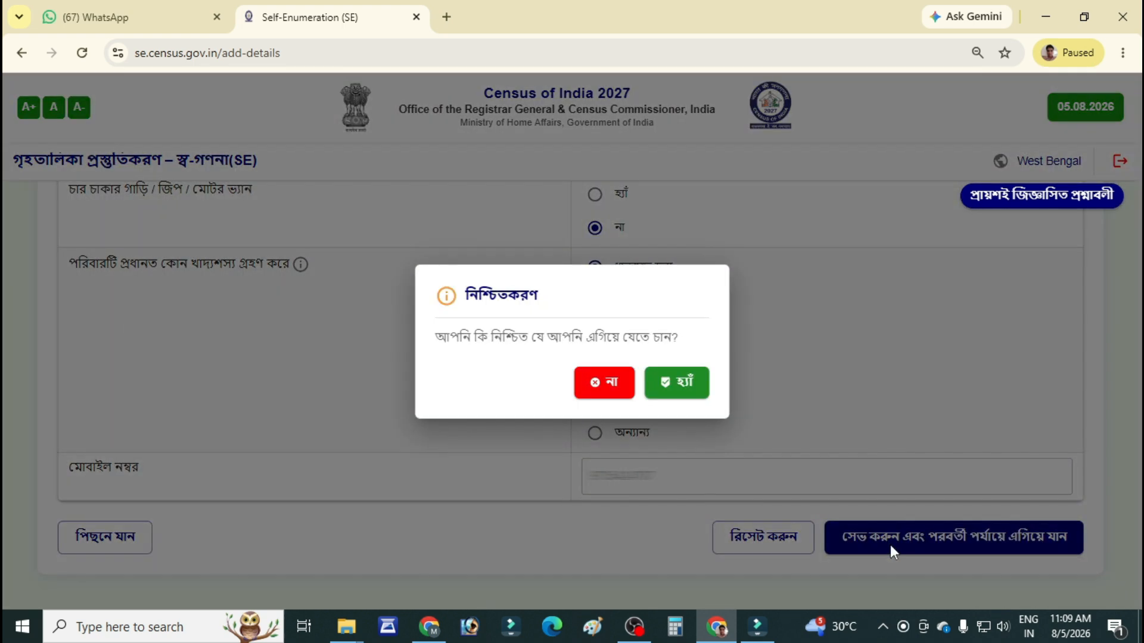
pyautogui.click(664, 393)
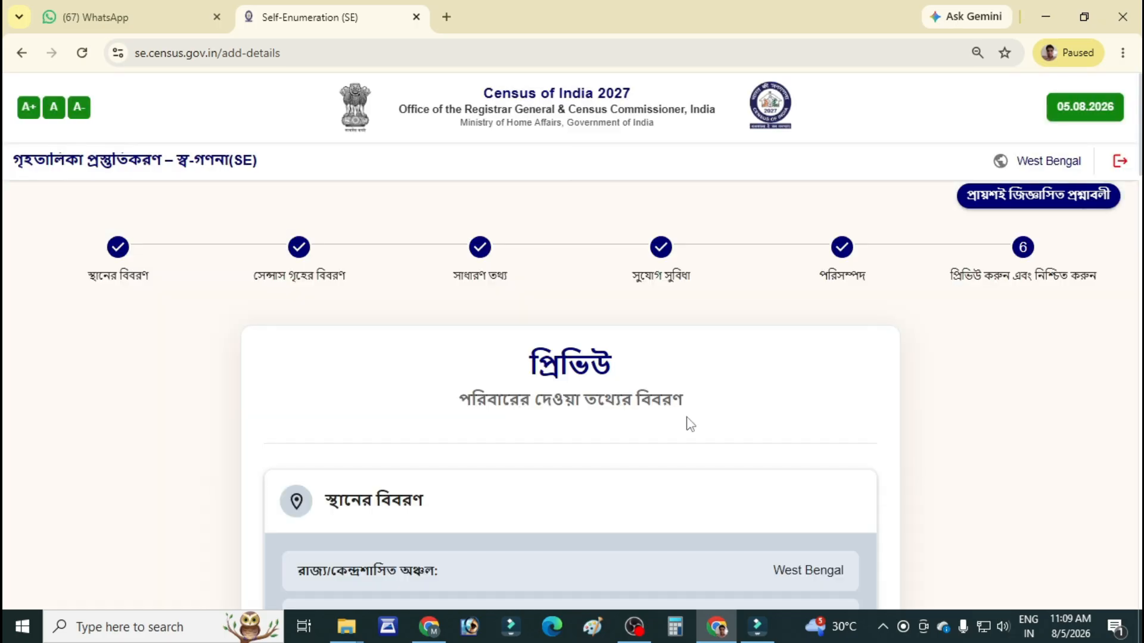
# Review the location, house, household head, facilities and assets details in the preview
pyautogui.scroll(-2, 614, 391)
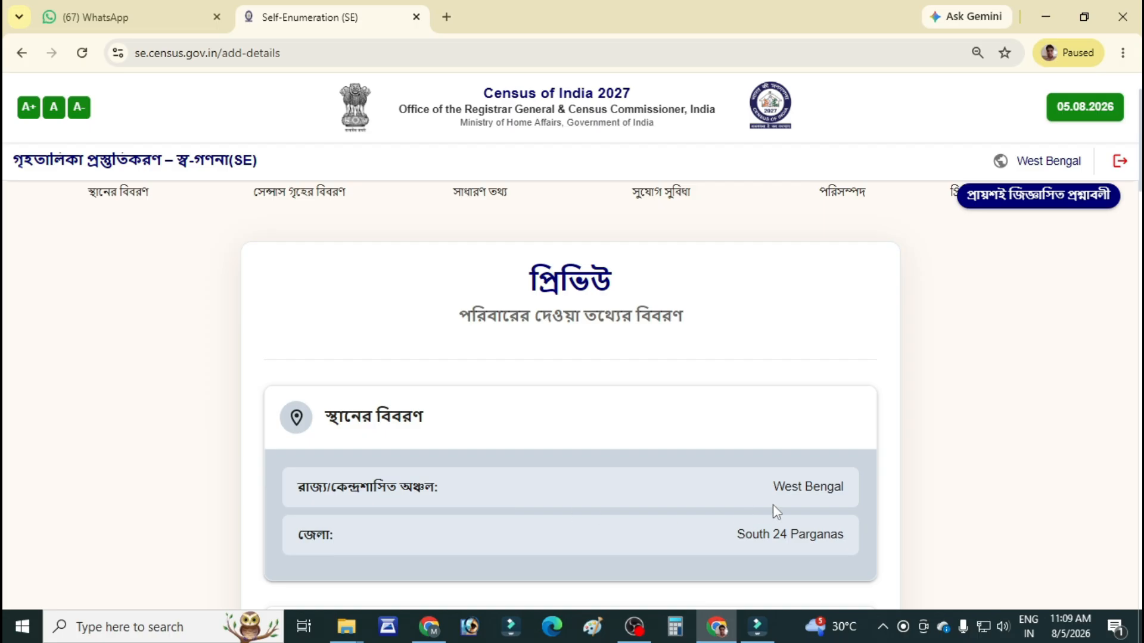
pyautogui.scroll(-4, 706, 525)
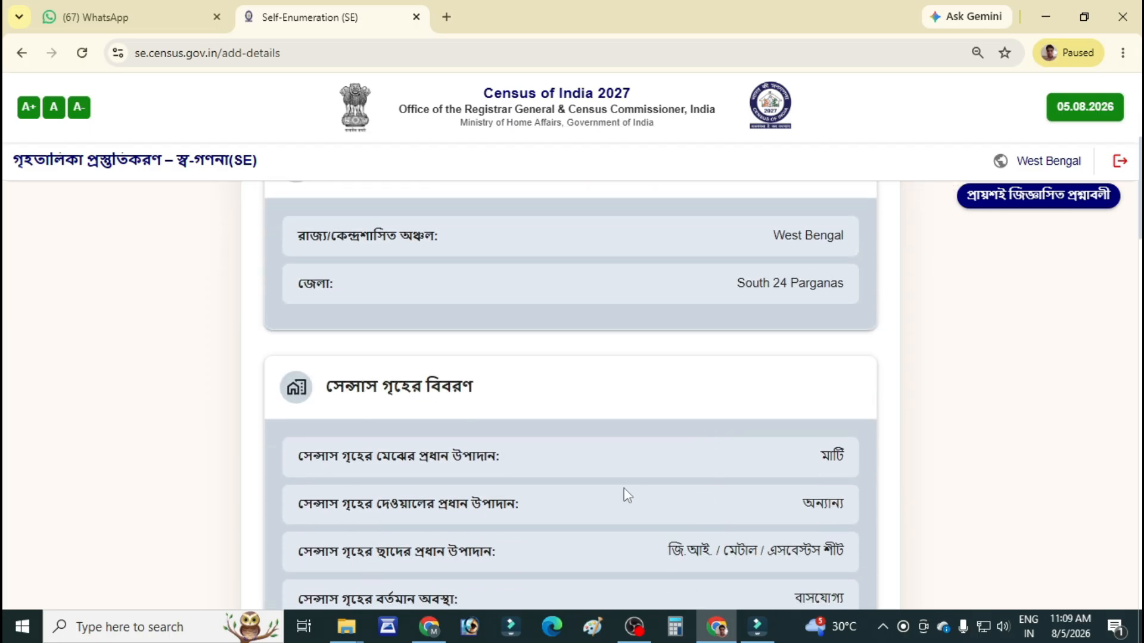
pyautogui.scroll(-3, 682, 476)
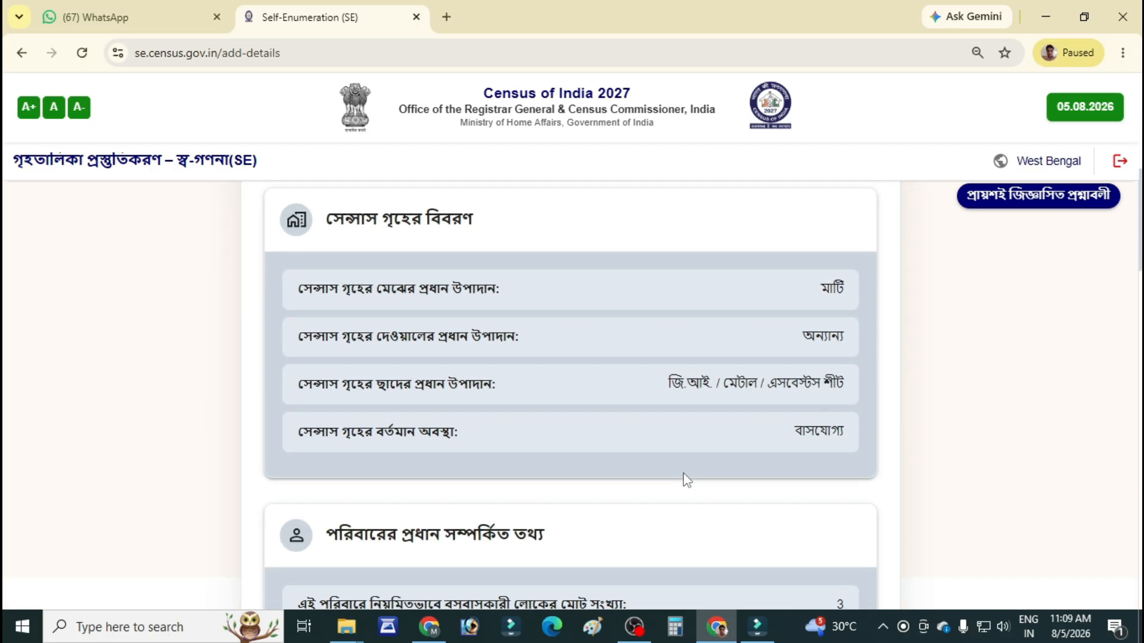
pyautogui.scroll(-3, 667, 420)
pyautogui.scroll(-2, 704, 488)
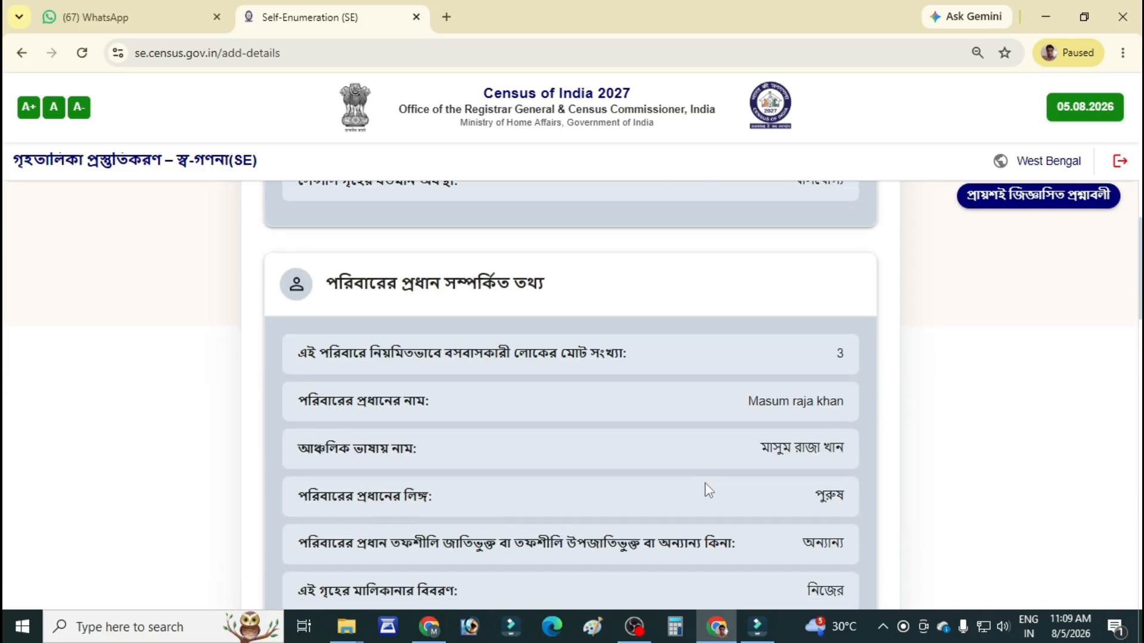
pyautogui.scroll(-3, 774, 507)
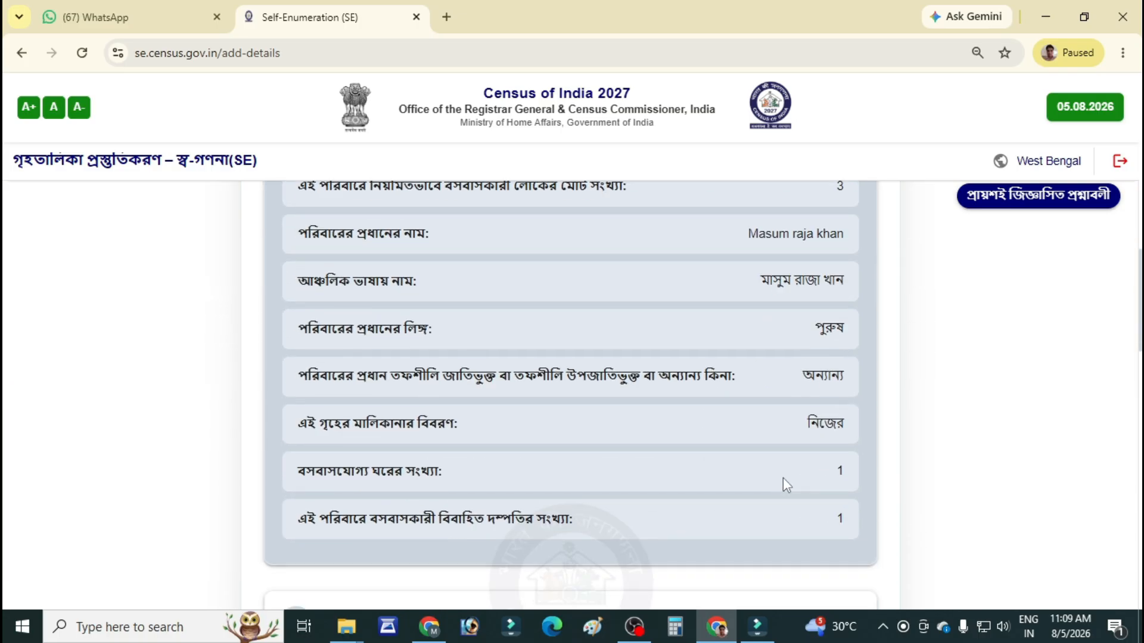
pyautogui.scroll(-10, 783, 479)
pyautogui.scroll(-8, 782, 480)
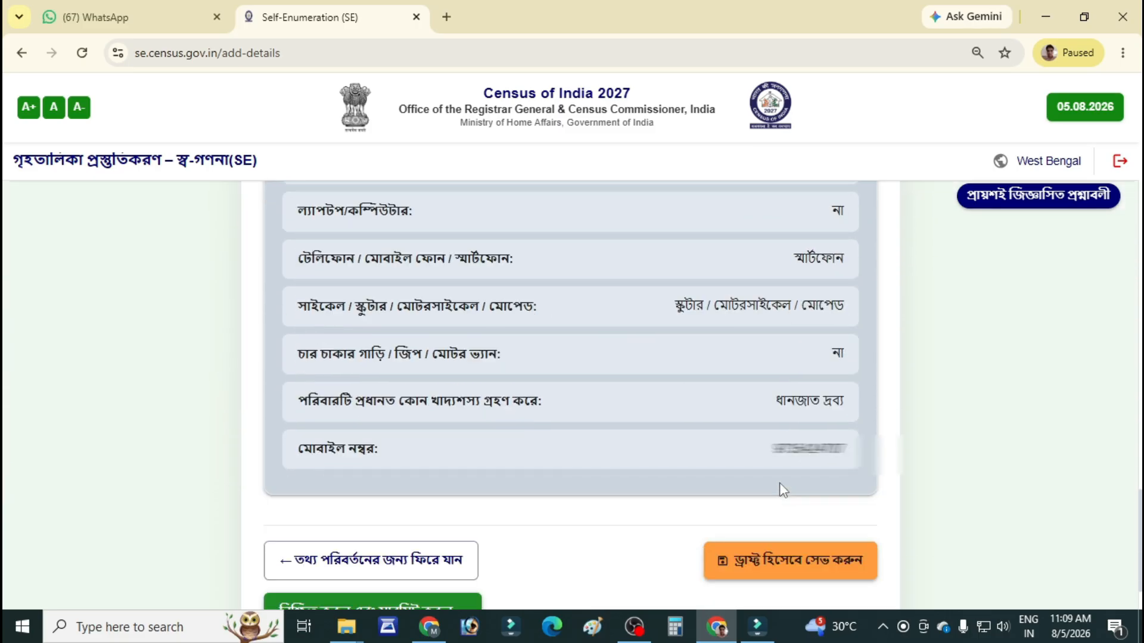
# Submit the completed self-enumeration form and confirm the final submission
pyautogui.scroll(-2, 783, 489)
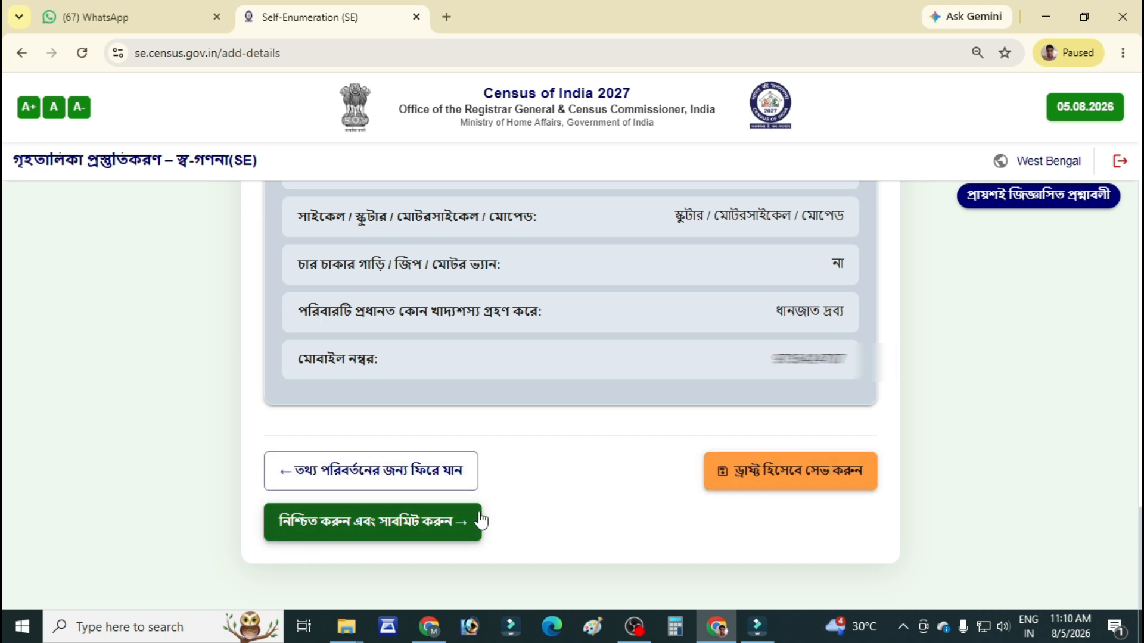
pyautogui.click(375, 525)
pyautogui.click(684, 401)
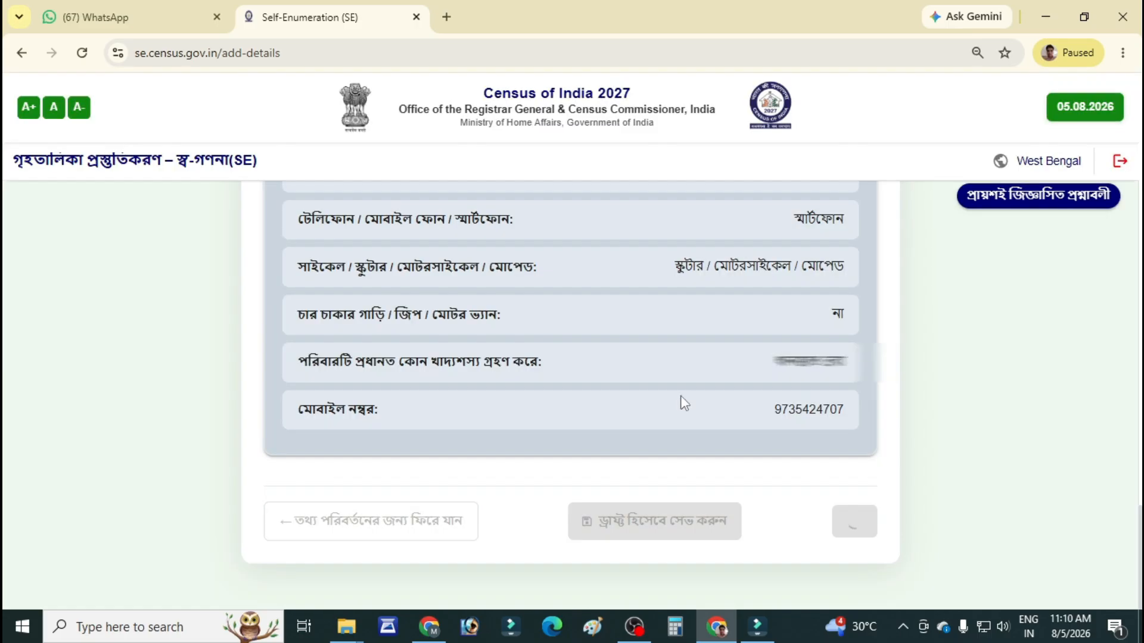